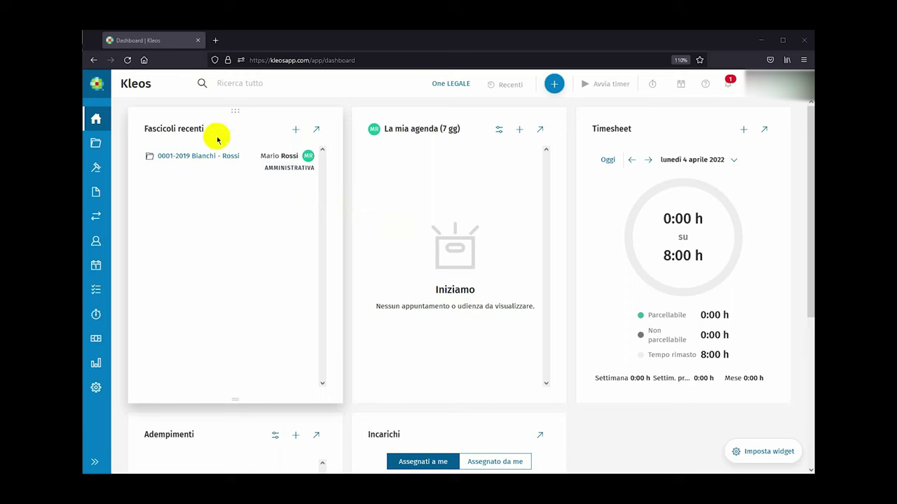
Start a new case of type Contenzioso Civile (Giudiziale) and enter the two parties' surnames, separated by a slash, as its name
left_click(103, 144)
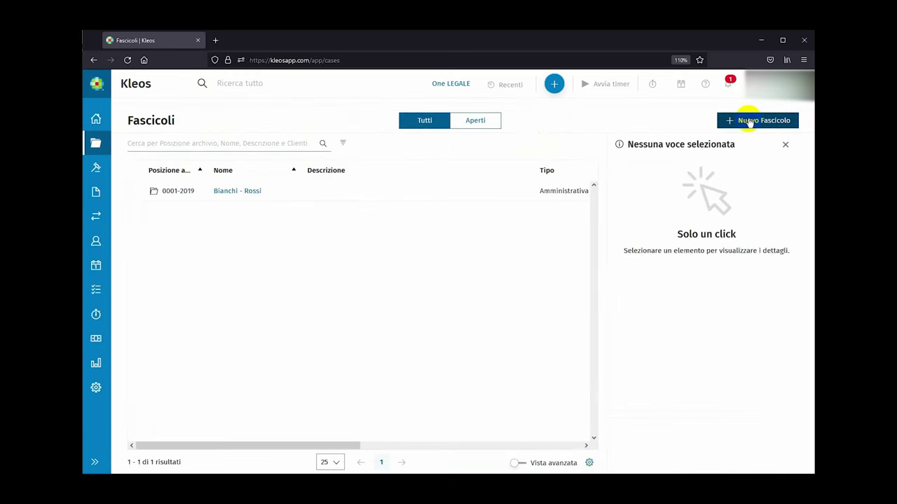
left_click(749, 120)
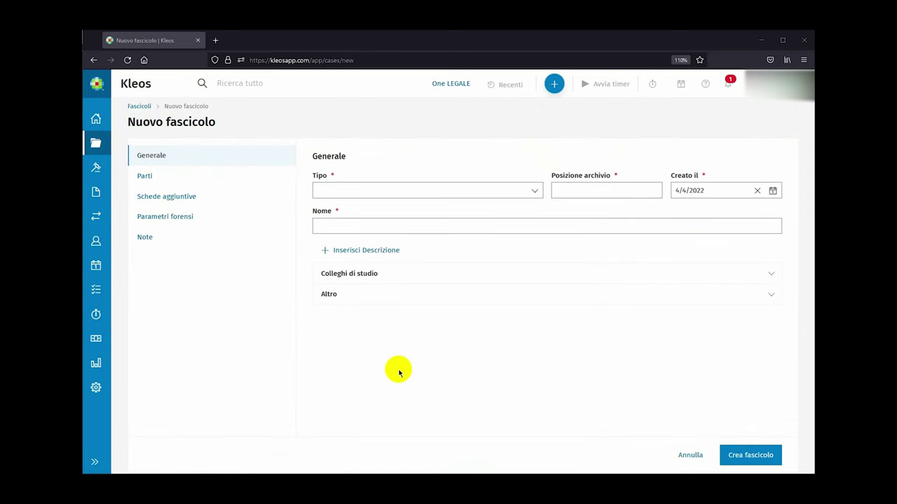
left_click(534, 191)
left_click(523, 208)
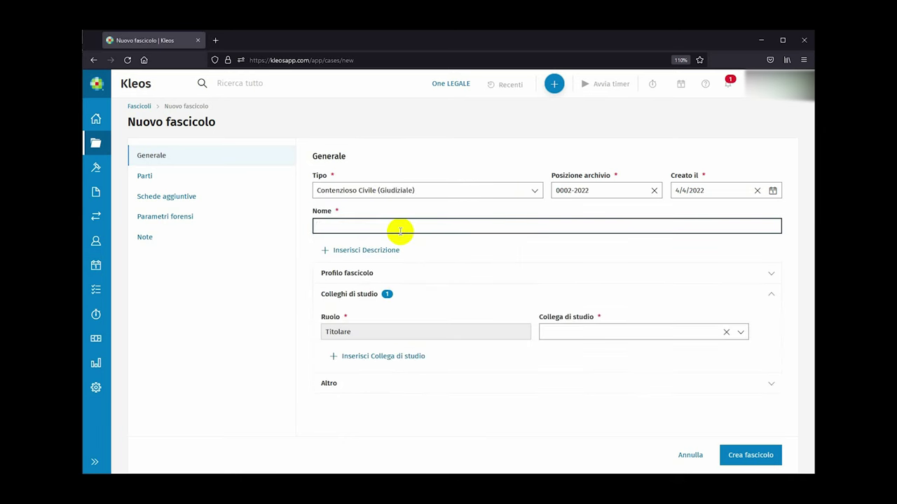
type("Verdi / Bruno")
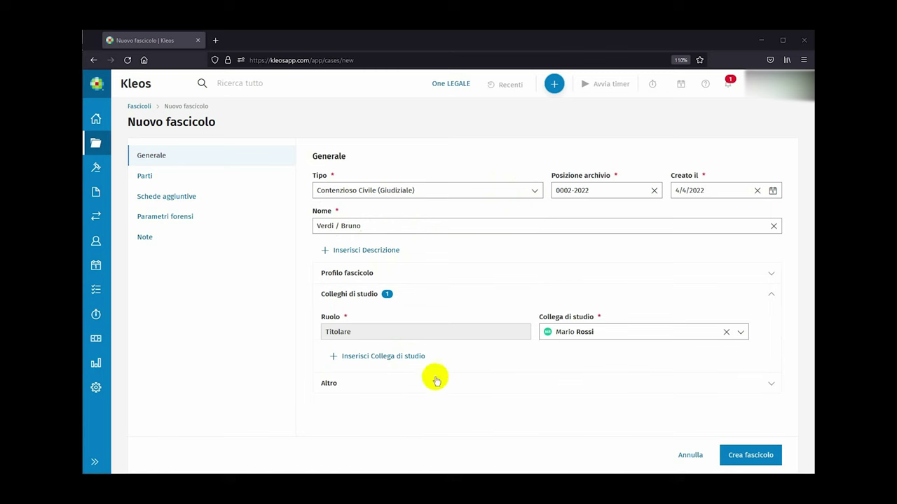
Check the new case's archive position, creation date and name, and create the case
left_click_drag(591, 189, 552, 192)
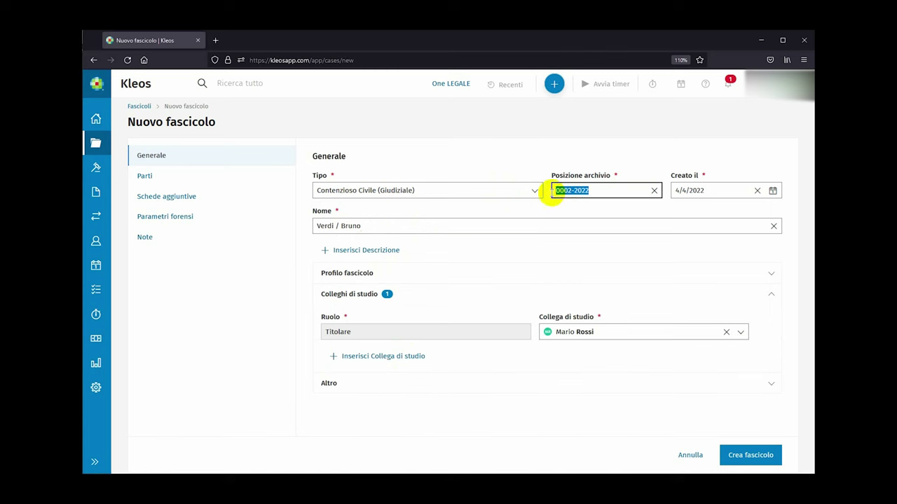
left_click(686, 191)
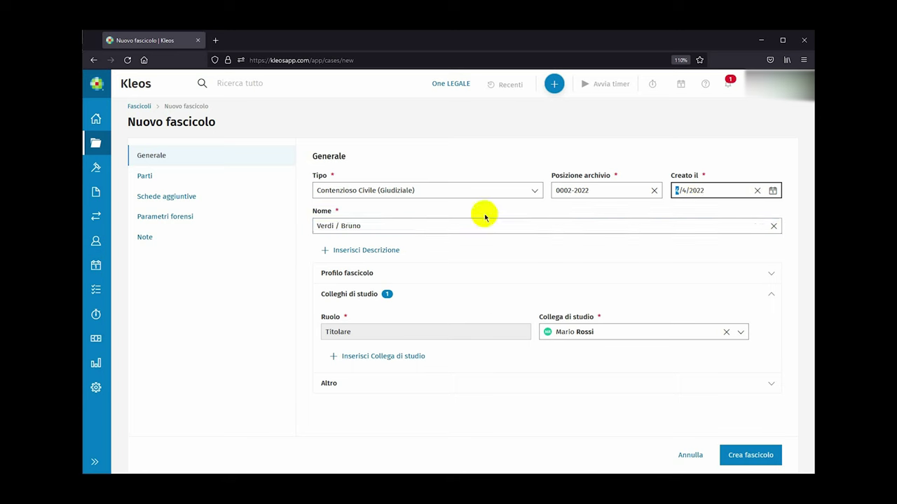
left_click_drag(411, 221, 271, 220)
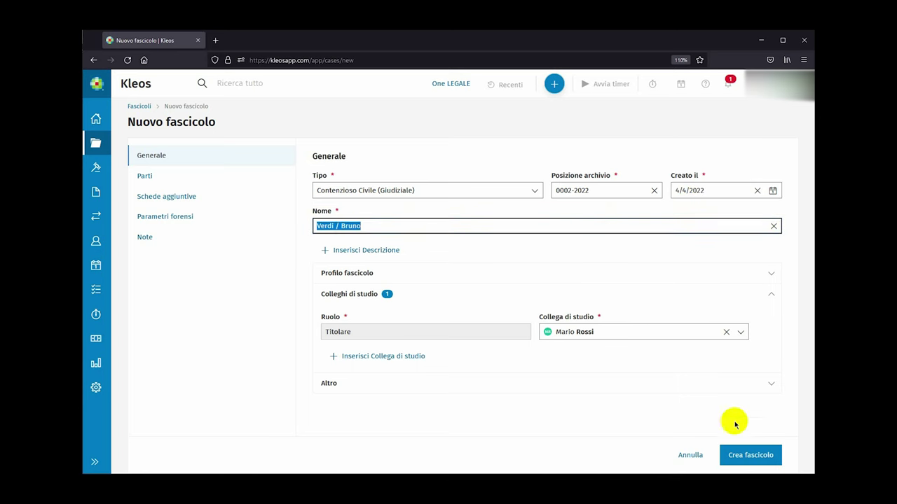
left_click(742, 455)
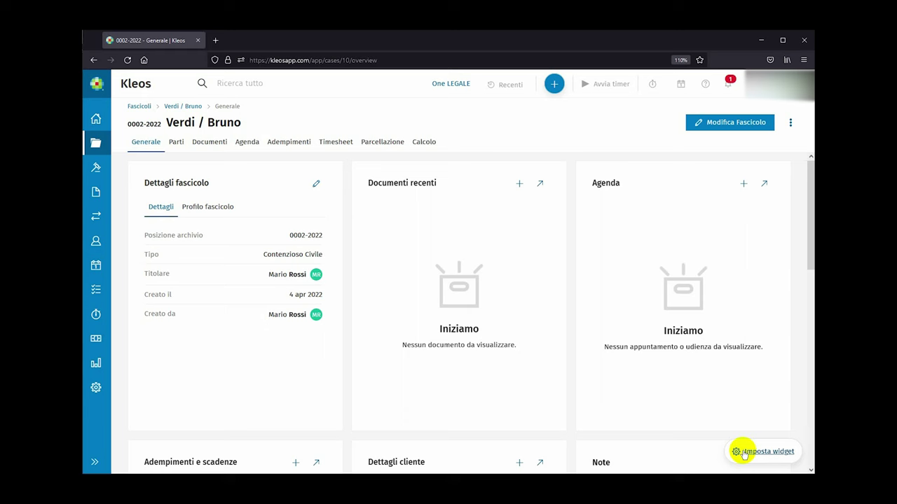
left_click(743, 452)
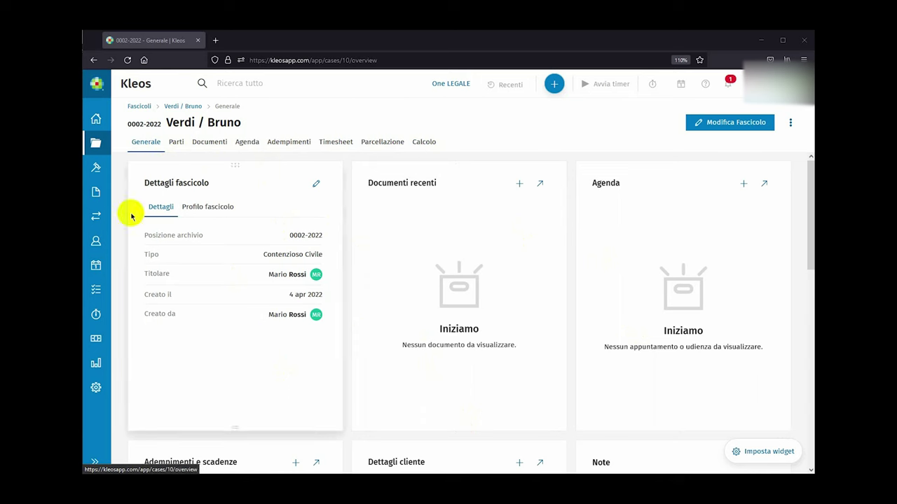
left_click(96, 460)
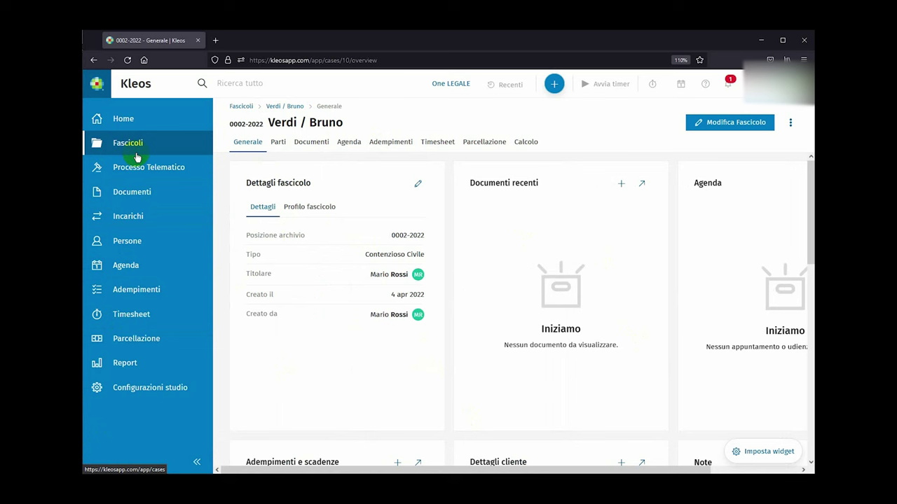
left_click(122, 314)
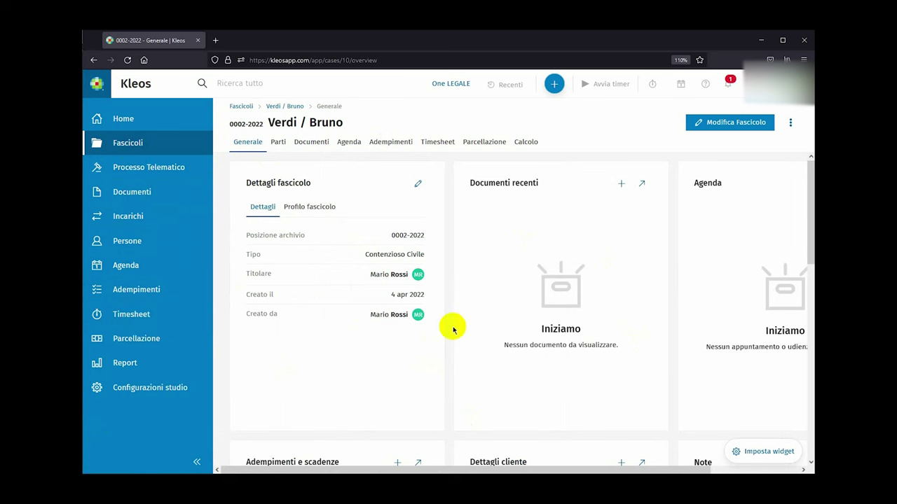
left_click(196, 459)
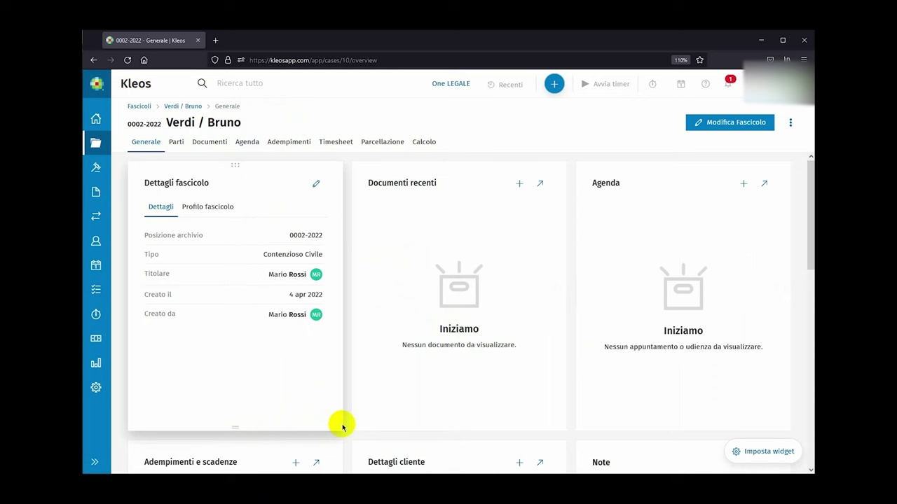
left_click(95, 461)
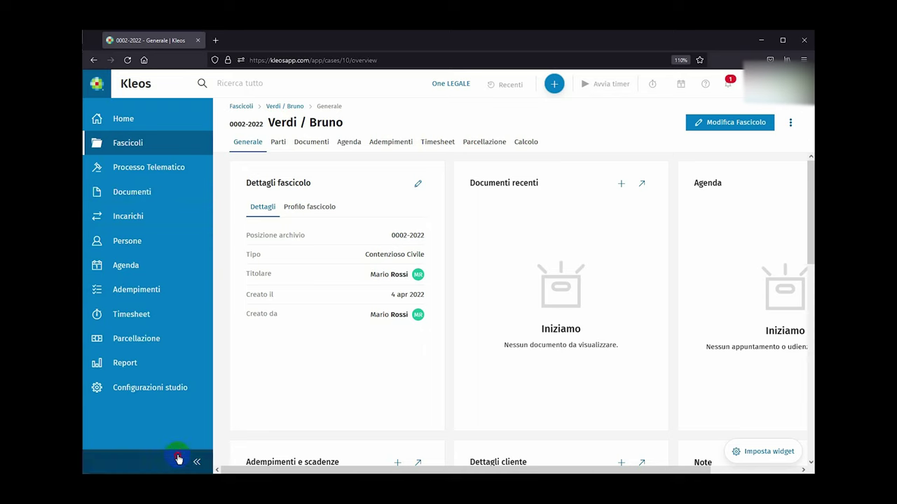
left_click(197, 461)
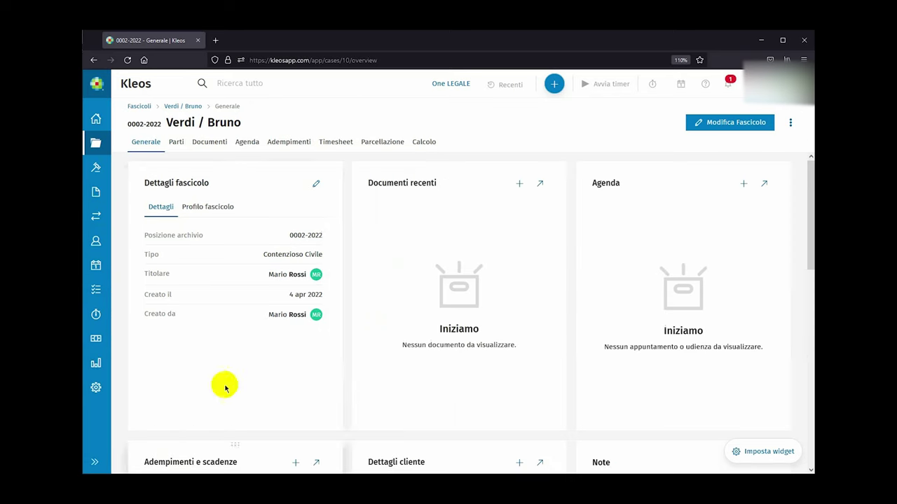
left_click(204, 143)
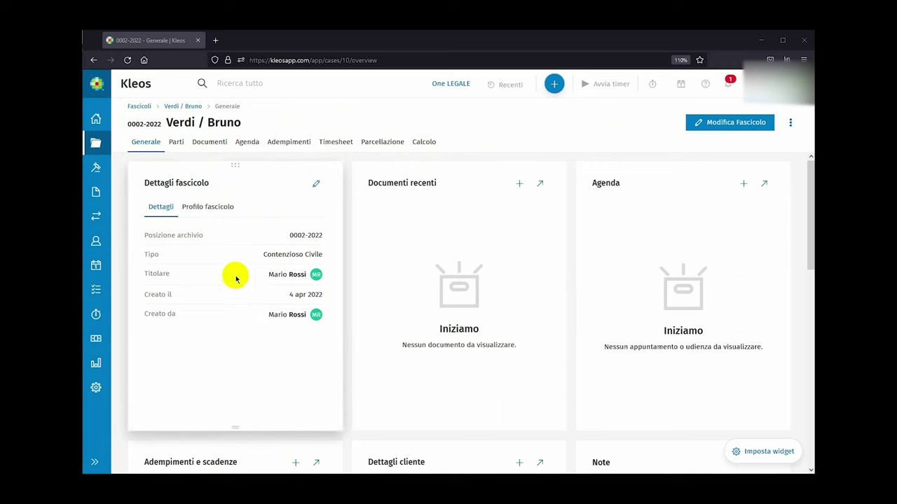
Start a new party for the case with type Cliente and select the existing client by searching for their first name
left_click(173, 143)
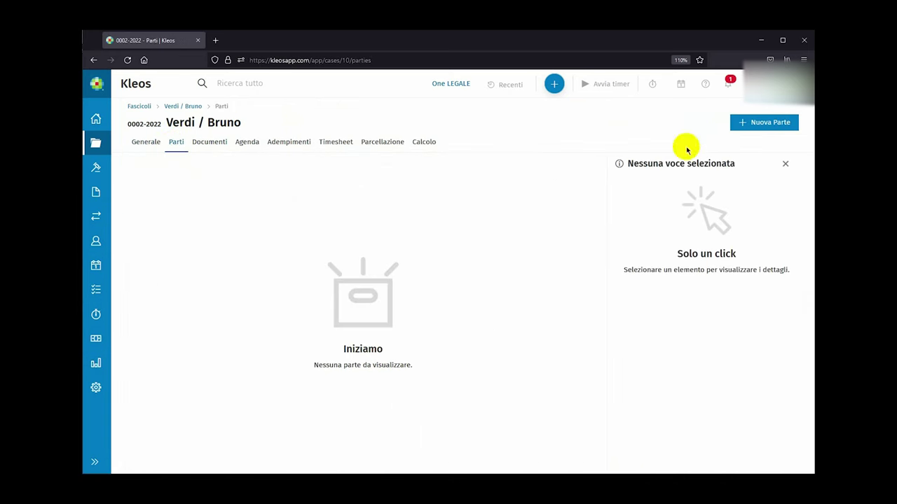
left_click(754, 126)
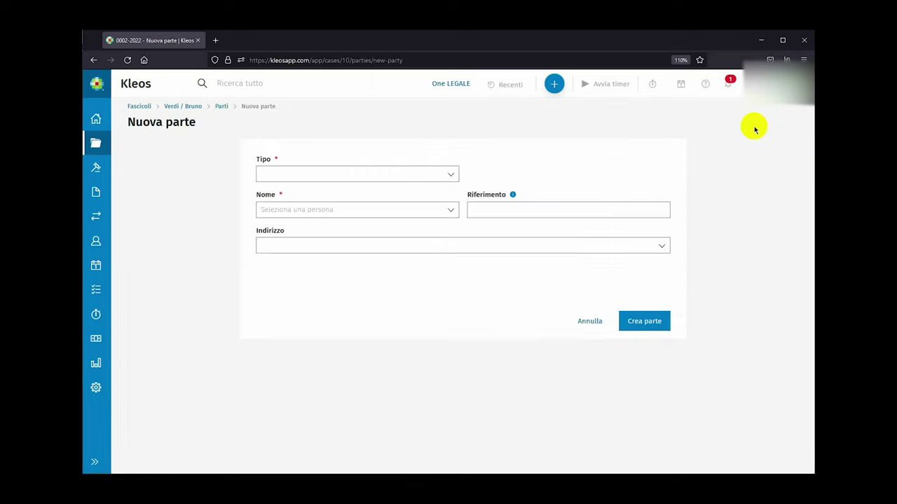
left_click(450, 176)
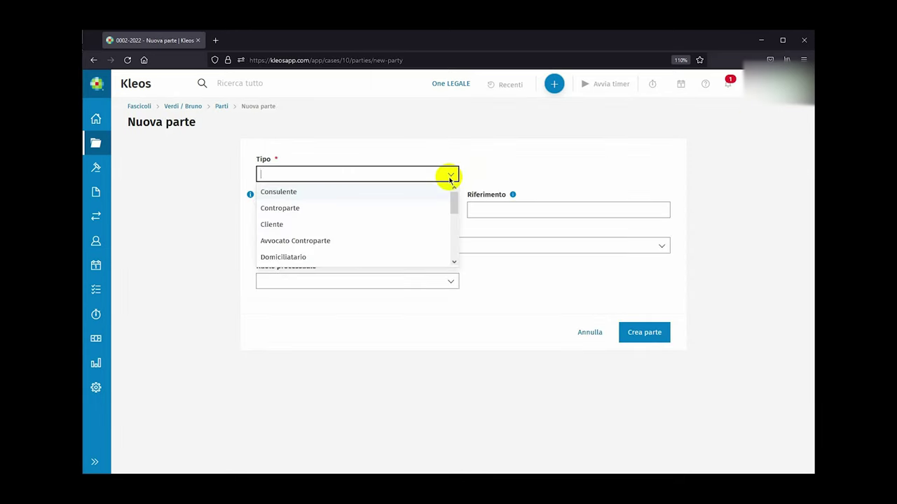
left_click(306, 224)
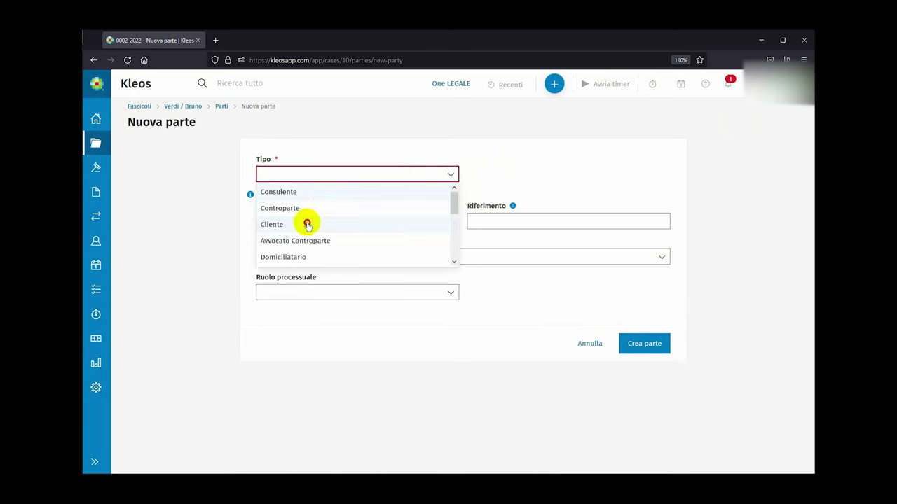
left_click(308, 213)
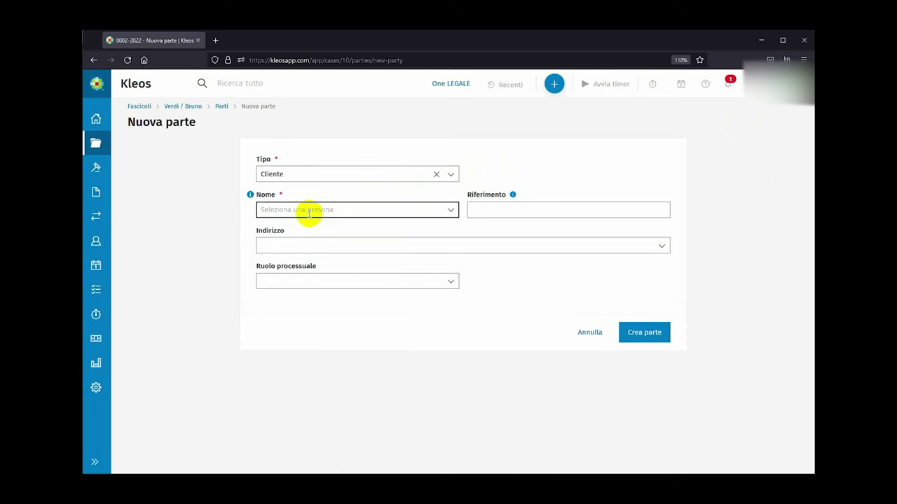
type("nicola")
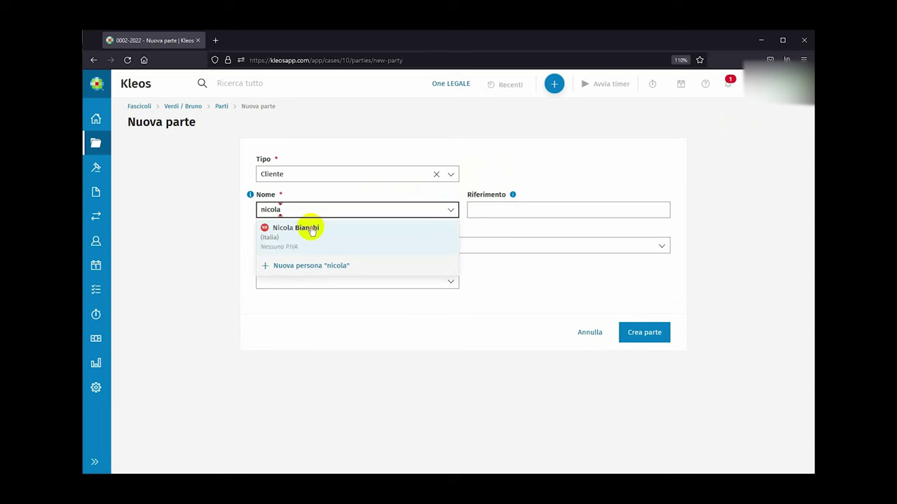
left_click(312, 231)
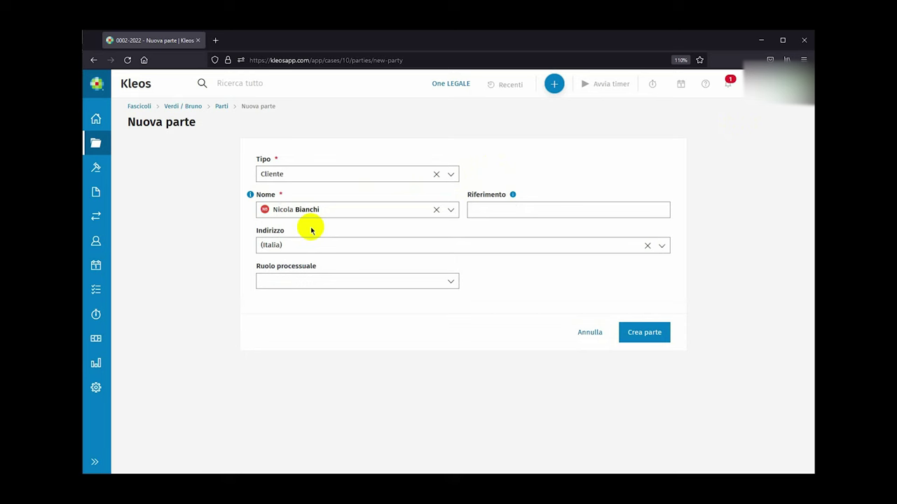
left_click(451, 175)
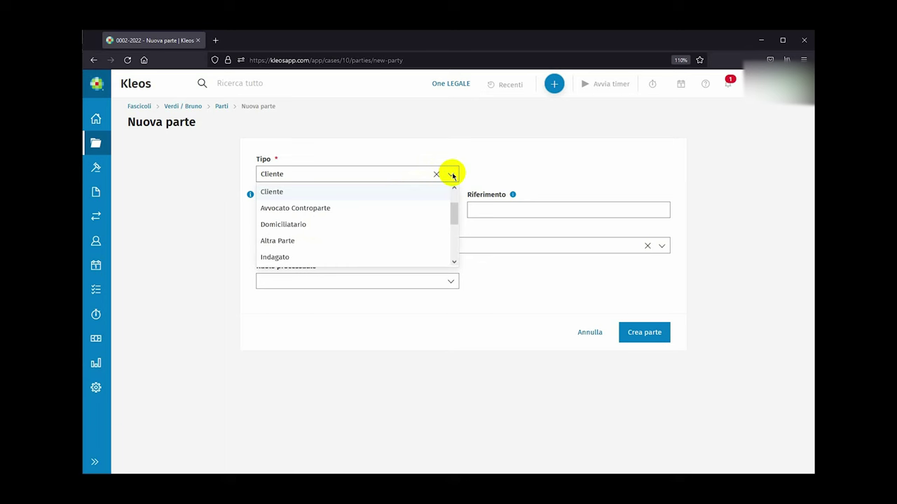
left_click(452, 175)
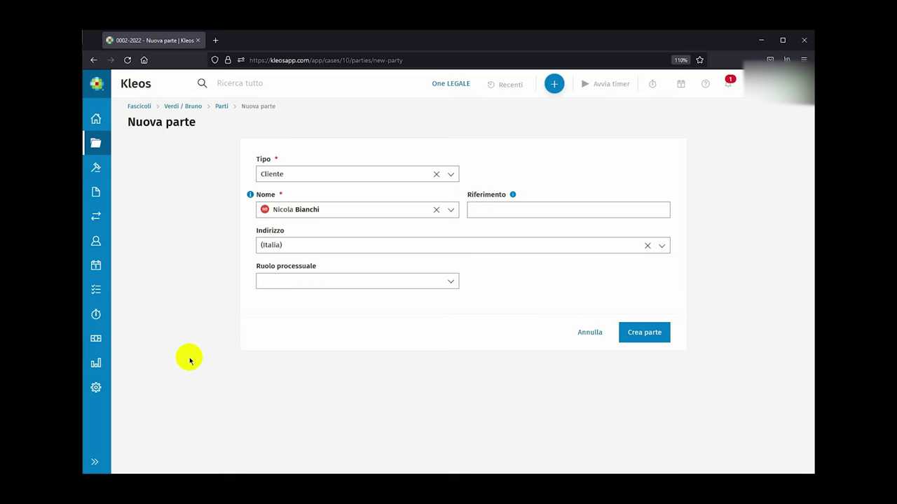
left_click(449, 210)
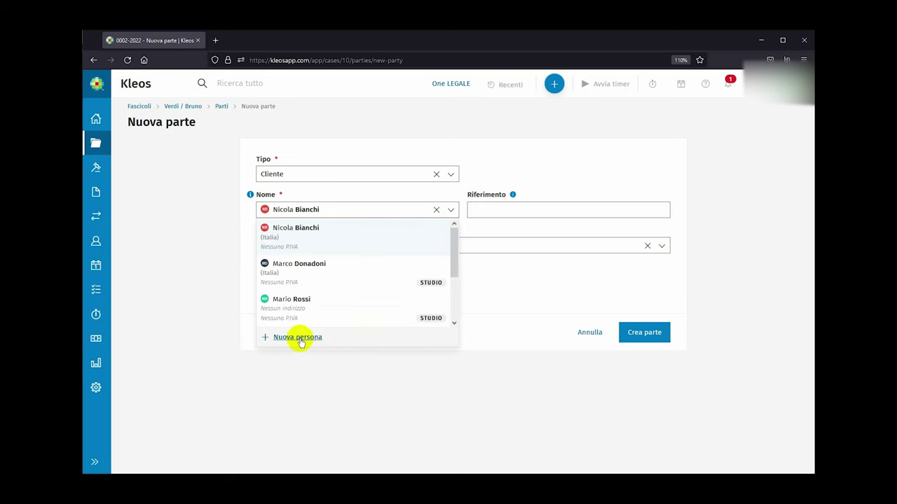
left_click(369, 376)
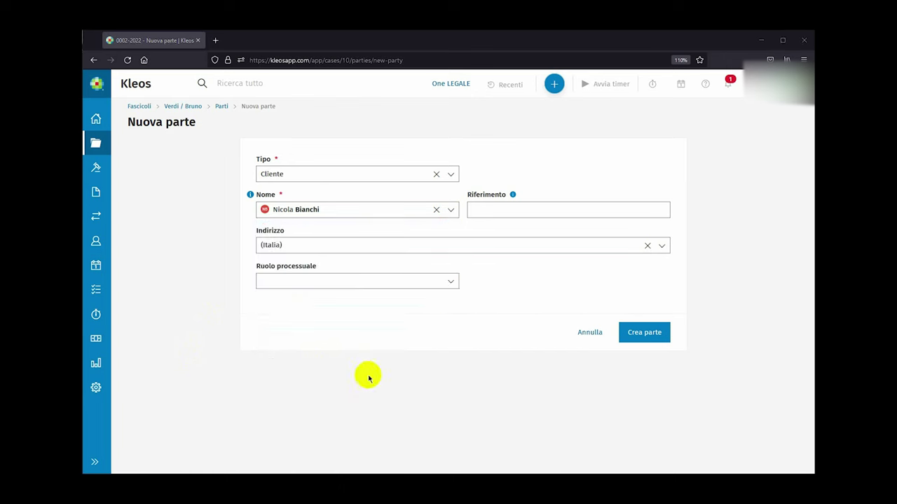
Set the client's procedural role to Attore principale and create the party
left_click(450, 283)
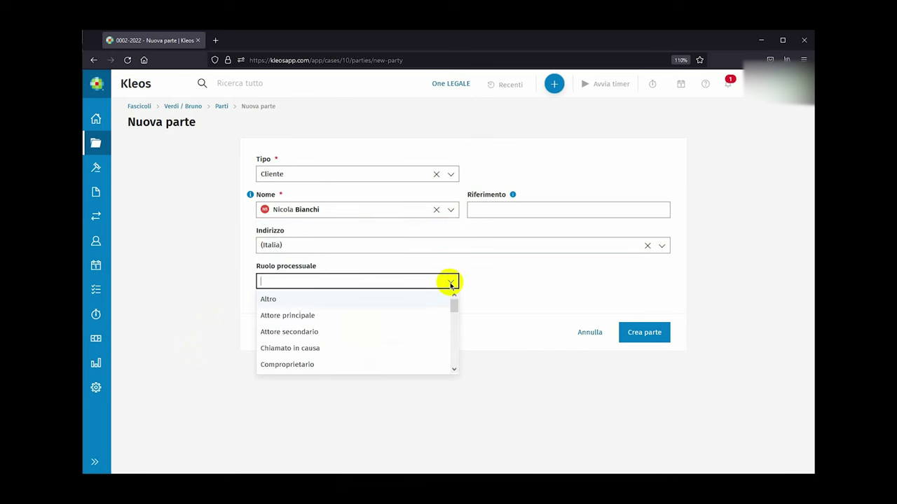
left_click(376, 316)
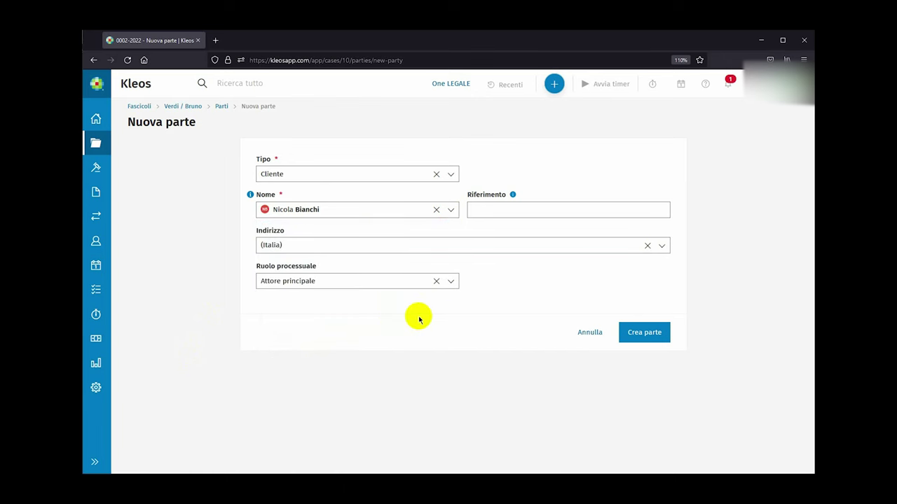
left_click(640, 337)
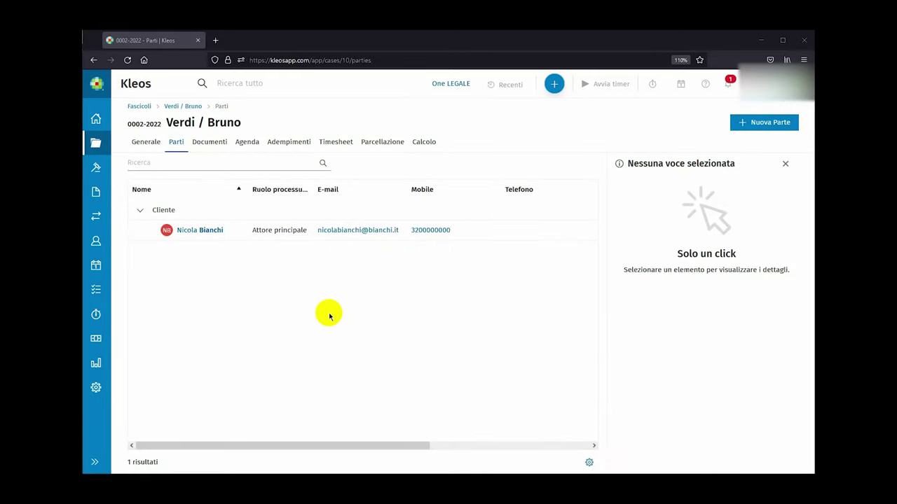
Open the list of case types in the firm's configuration for cases
left_click(95, 387)
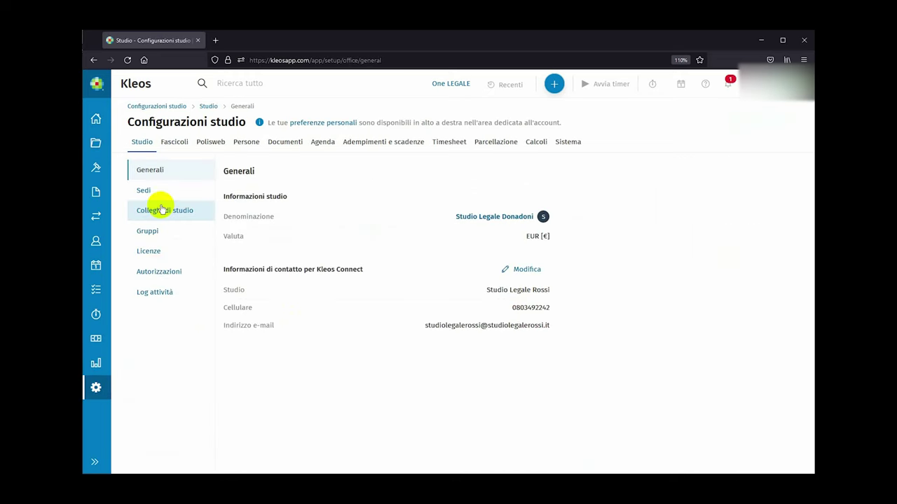
left_click(177, 142)
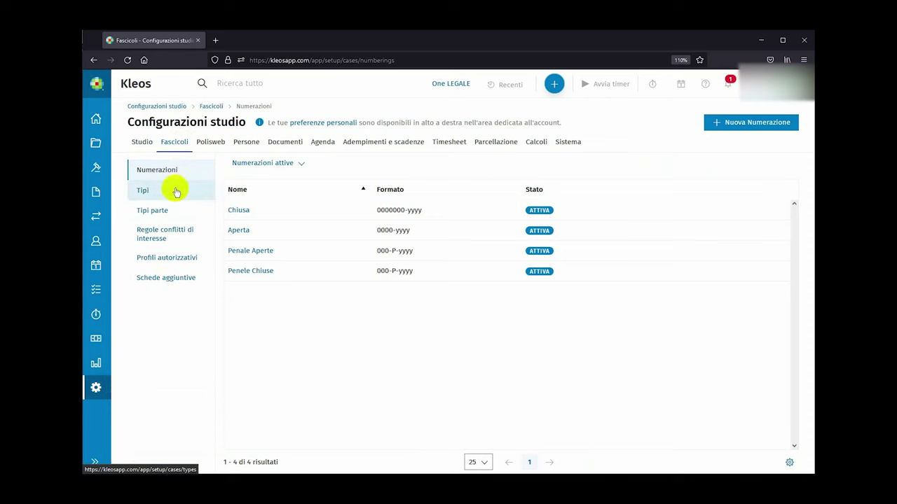
left_click(149, 198)
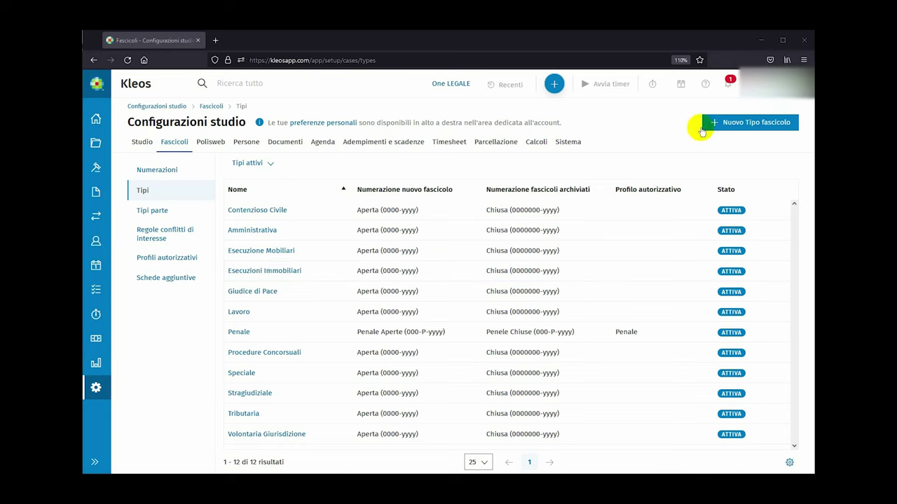
Examine the form for a new case type, and open the Schede aggiuntive settings for cases
left_click(728, 122)
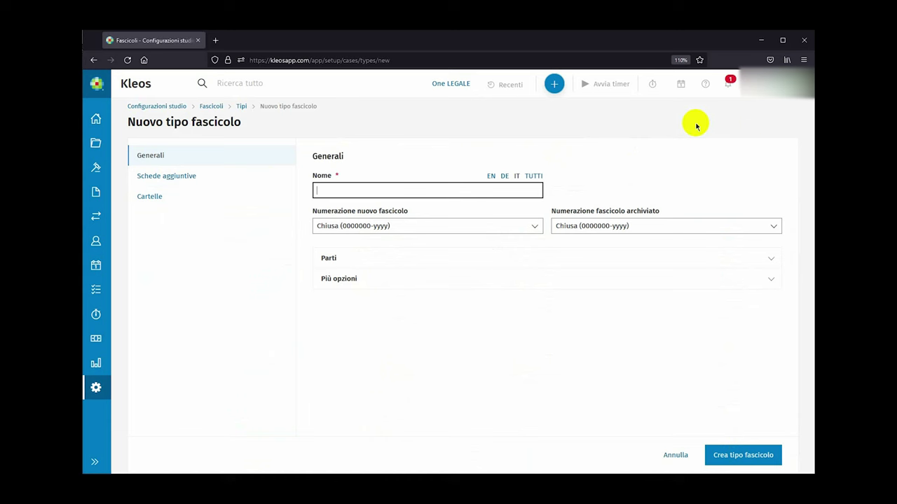
left_click(246, 182)
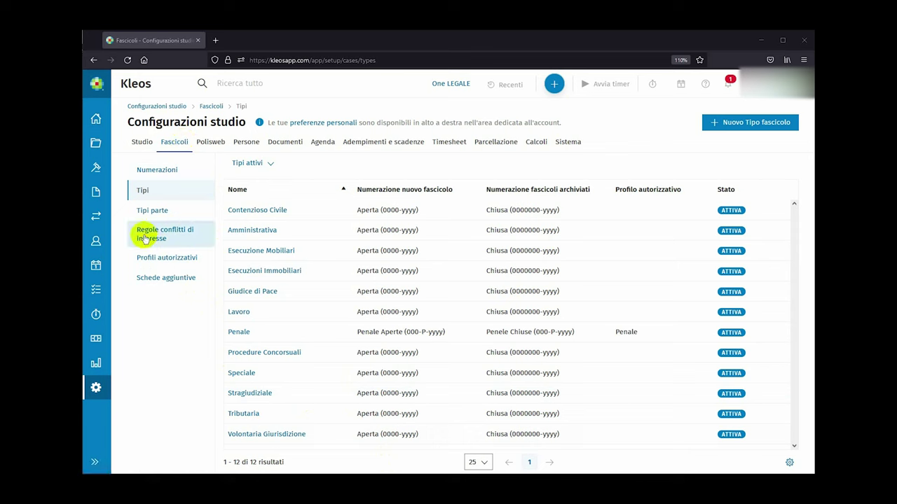
left_click(161, 277)
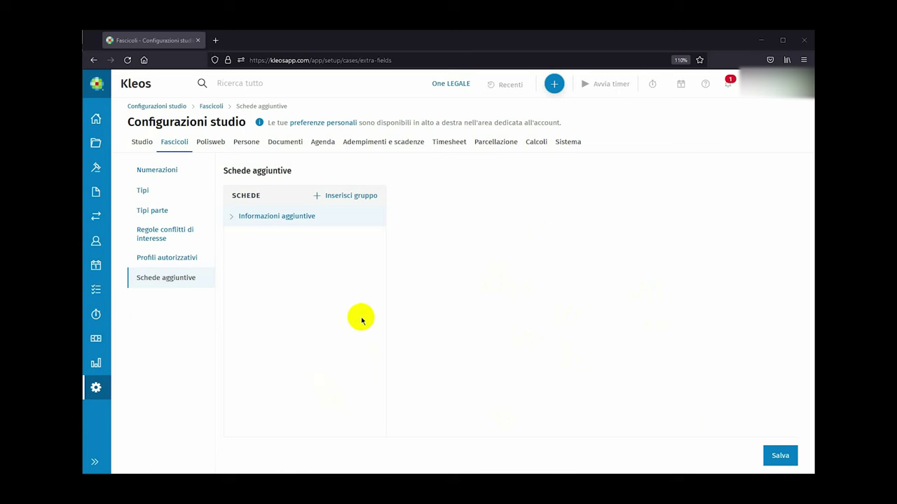
Add a new group titled Sinistro stradale to the additional case tabs and save it
left_click(373, 197)
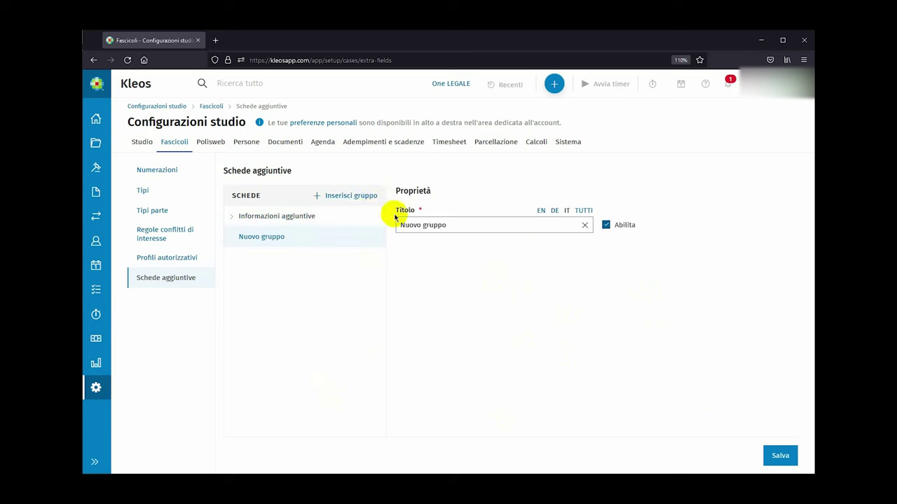
left_click_drag(423, 225, 470, 225)
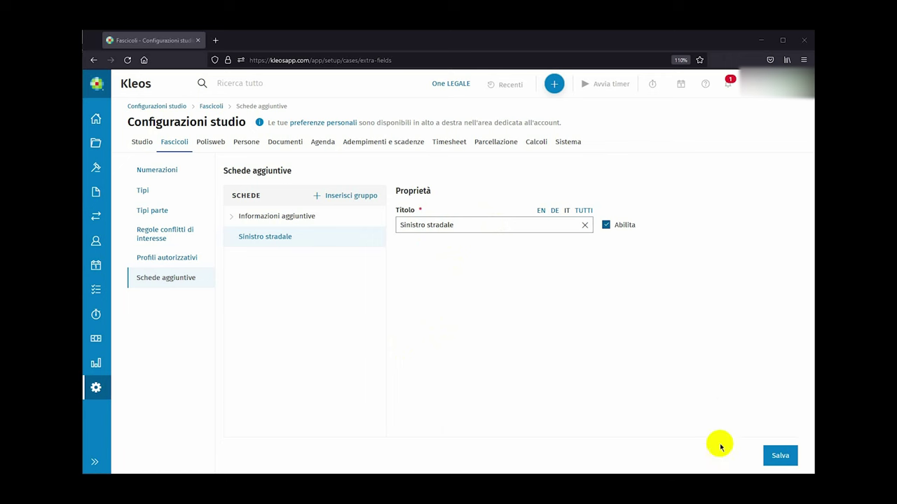
left_click(771, 456)
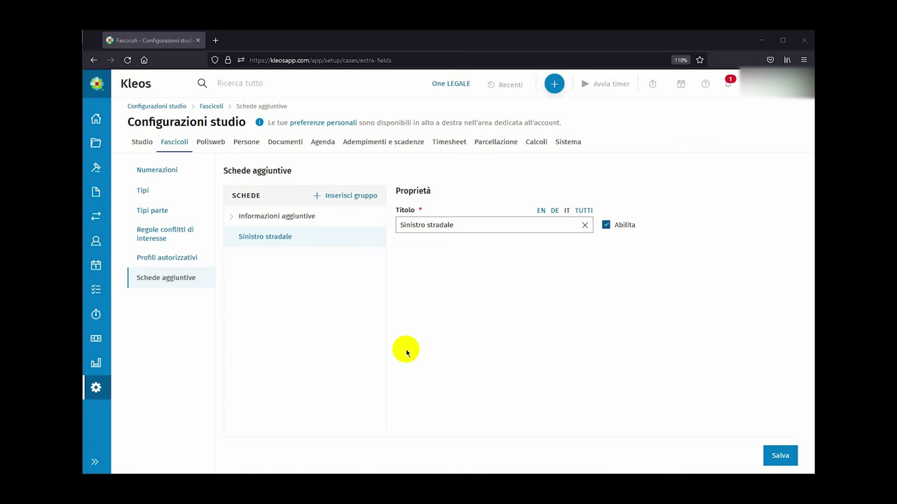
Insert a text field in the Sinistro stradale group with Dinamica as its name and title
mouse_move(373, 240)
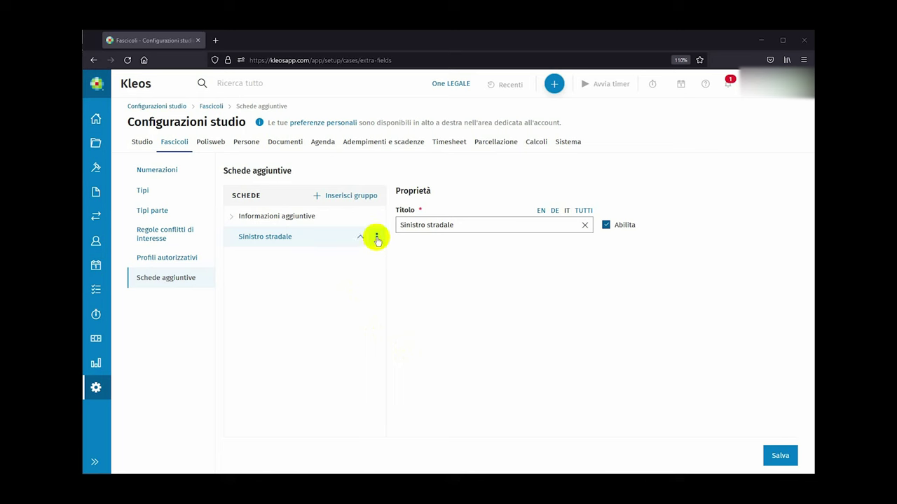
left_click(376, 239)
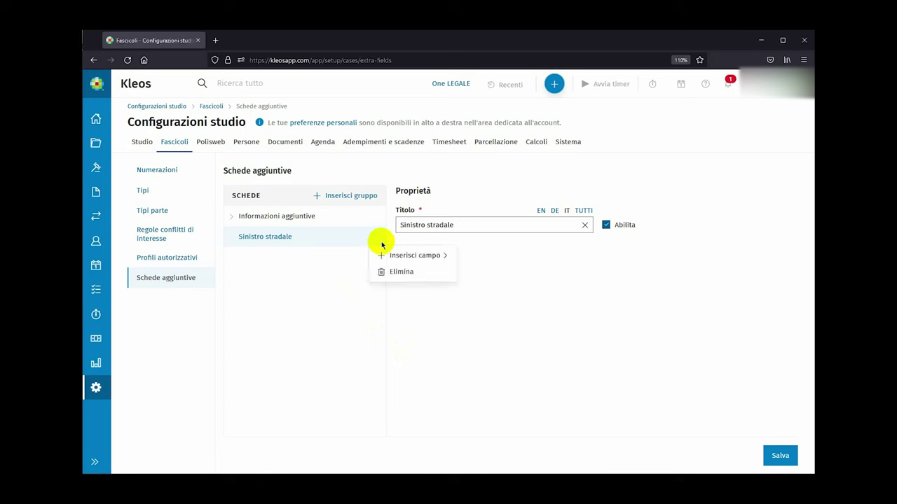
mouse_move(389, 256)
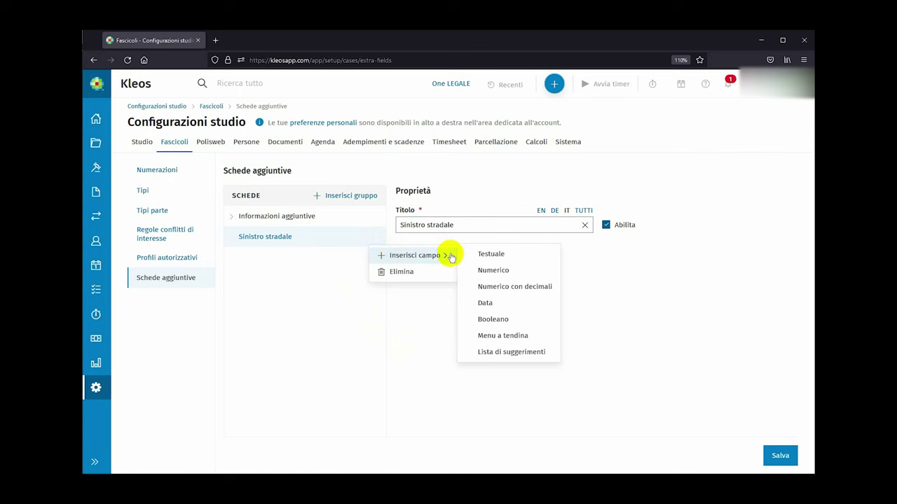
left_click(475, 256)
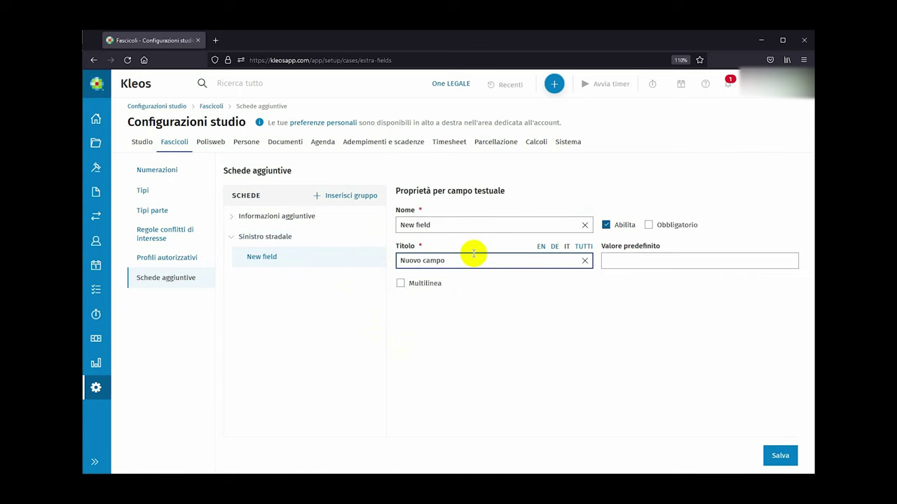
left_click(459, 226)
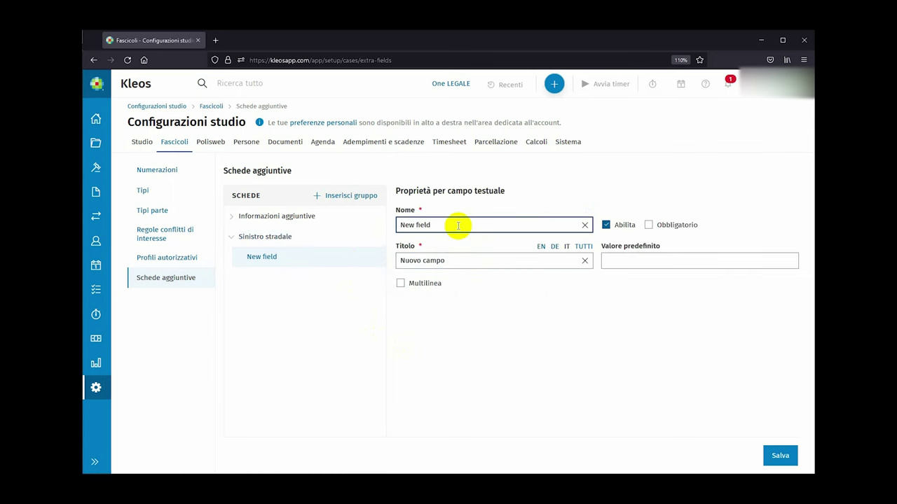
key("ctrl+a")
type("Dinamica")
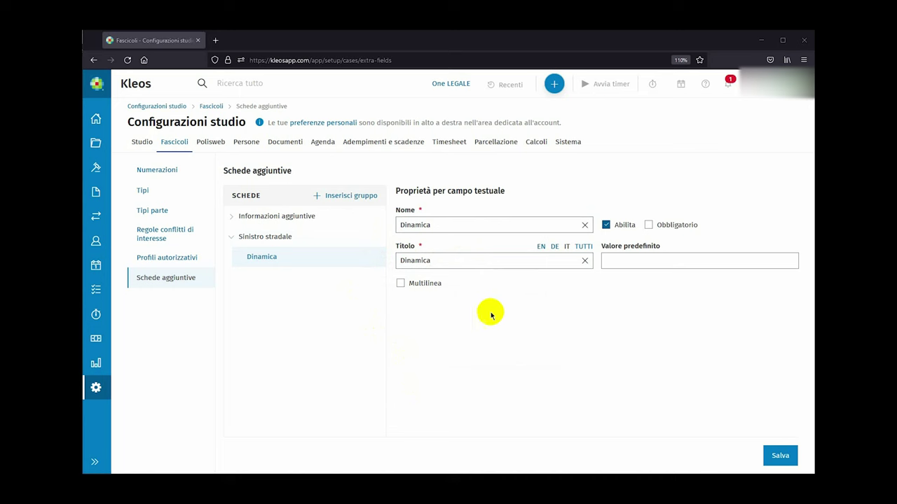
Save the Dinamica field settings and move the N. sinistro field above it in the Sinistro stradale group
left_click(436, 224)
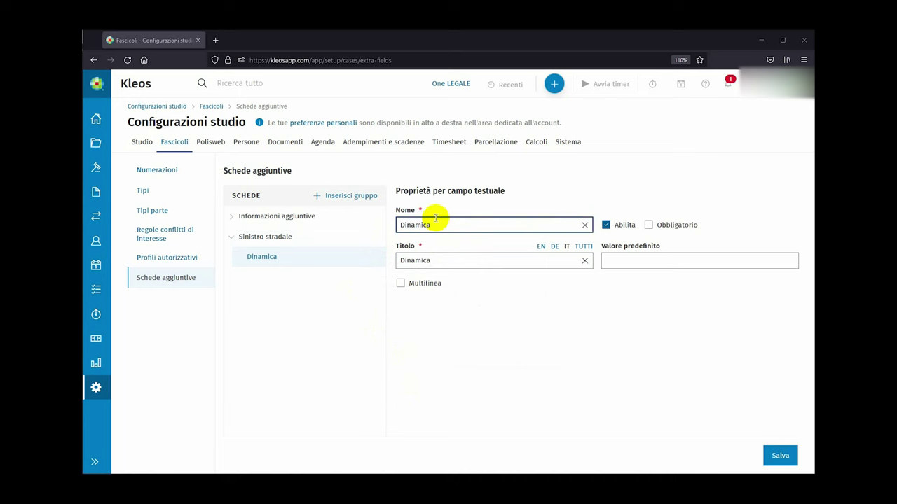
left_click(275, 257)
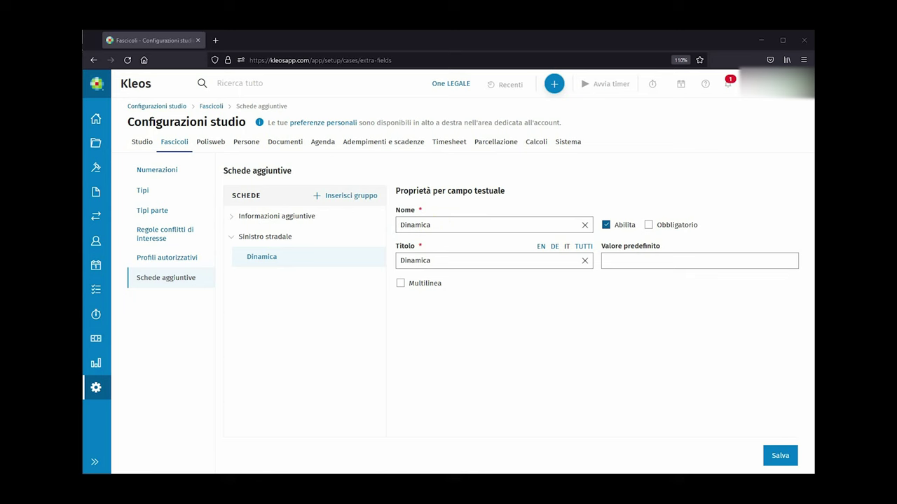
left_click(771, 456)
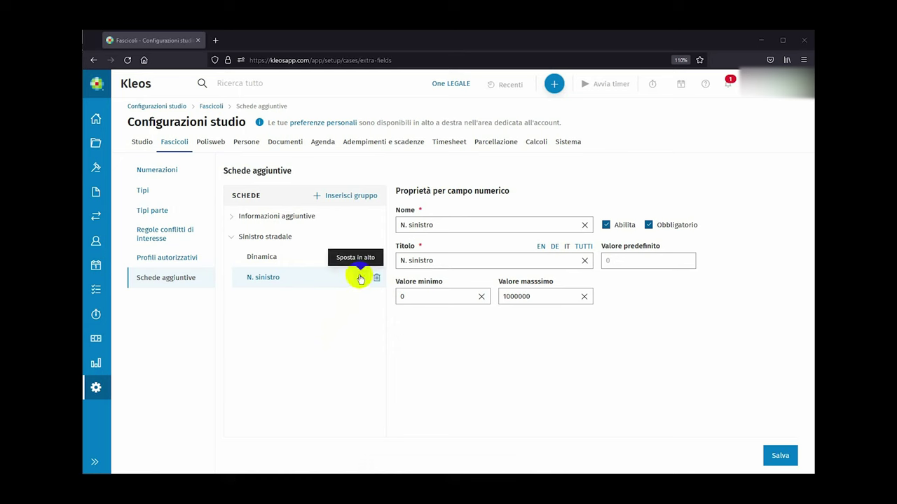
left_click(360, 278)
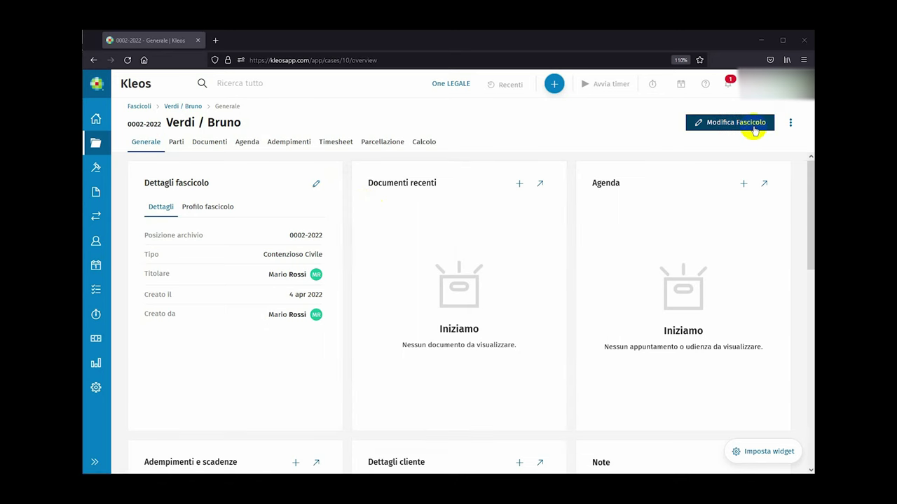
Open the case for editing and examine its Parametri forensi, including the parameter set, case value and difficulty grade options
left_click(754, 130)
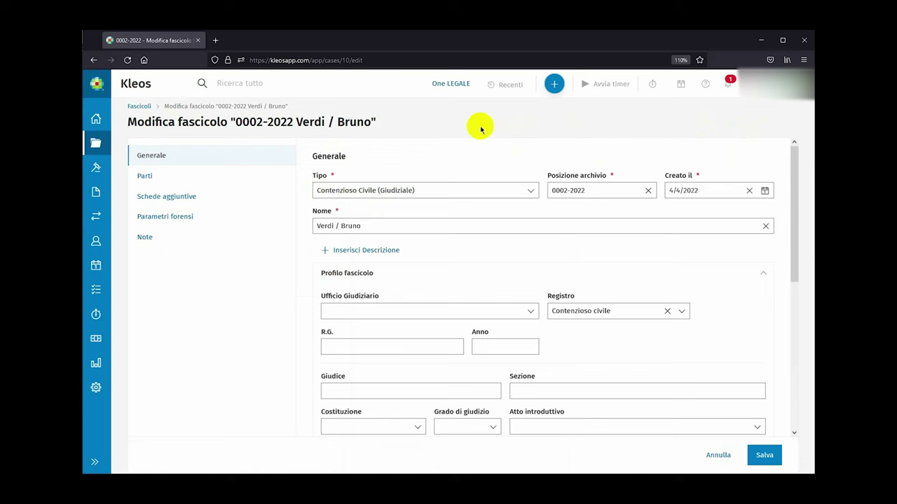
left_click(173, 219)
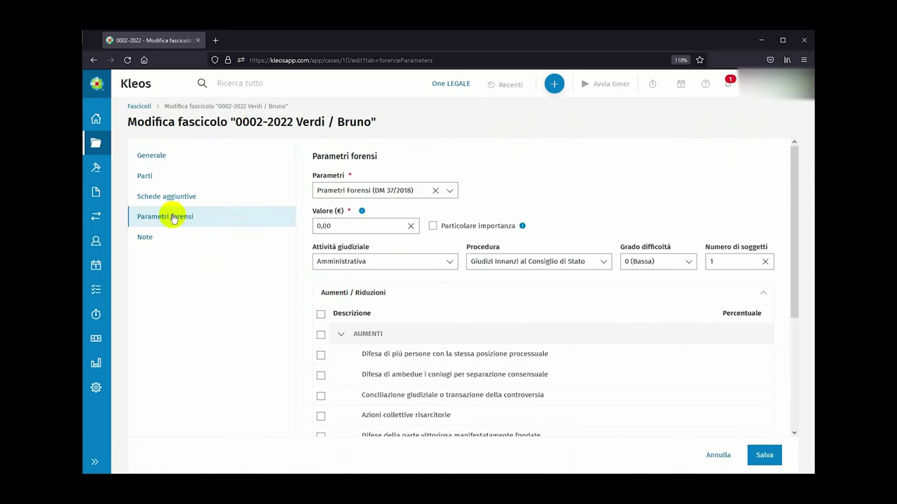
left_click(450, 191)
left_click(452, 192)
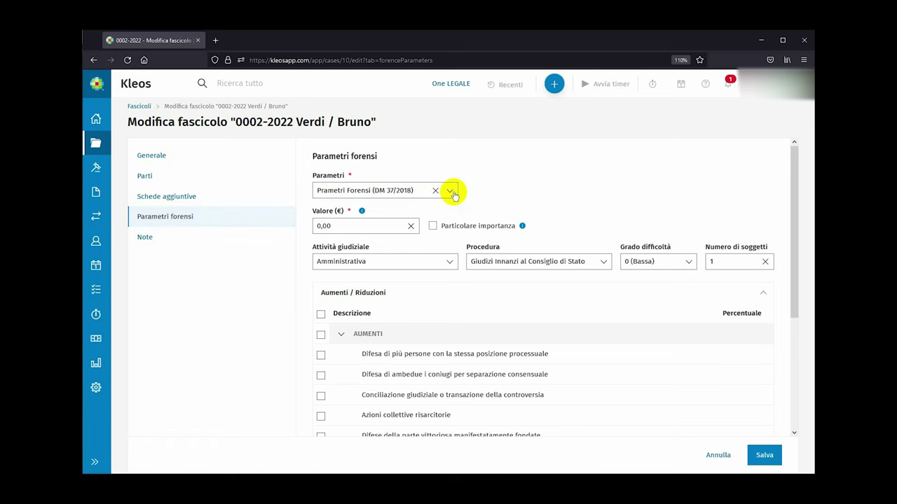
left_click(350, 228)
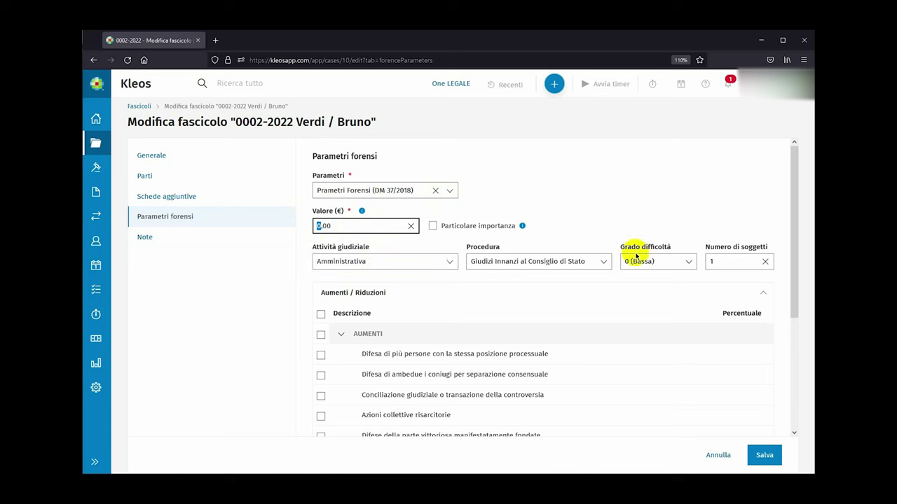
left_click(689, 261)
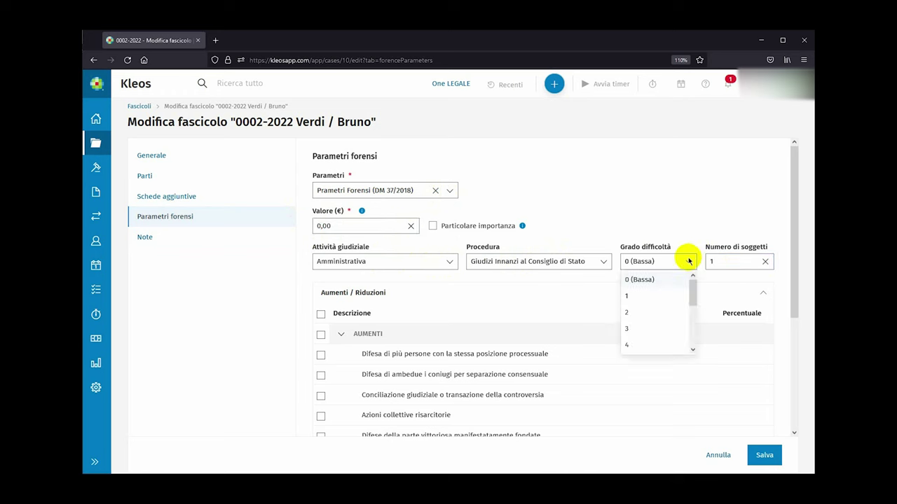
left_click(690, 261)
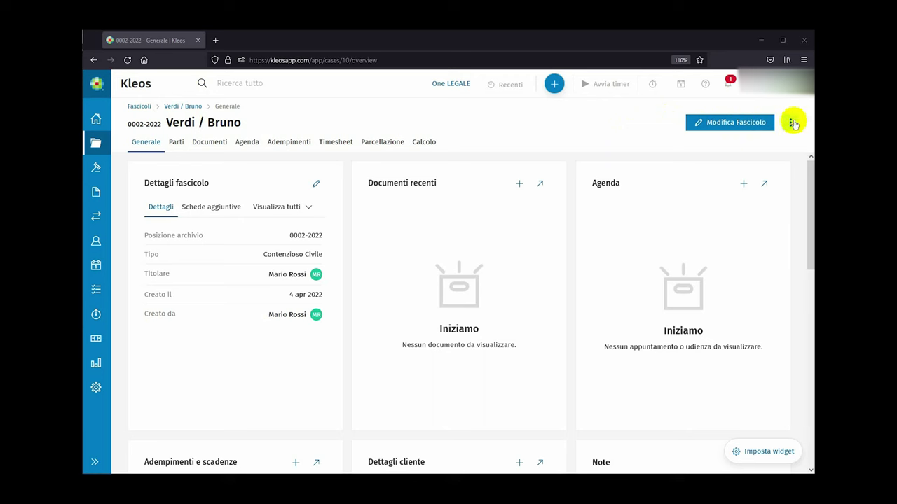
left_click(791, 123)
mouse_move(774, 144)
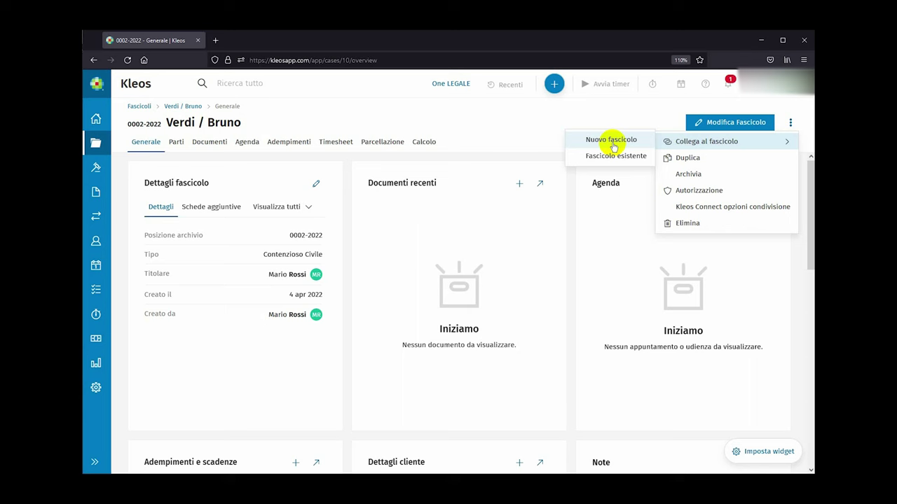
key("Escape")
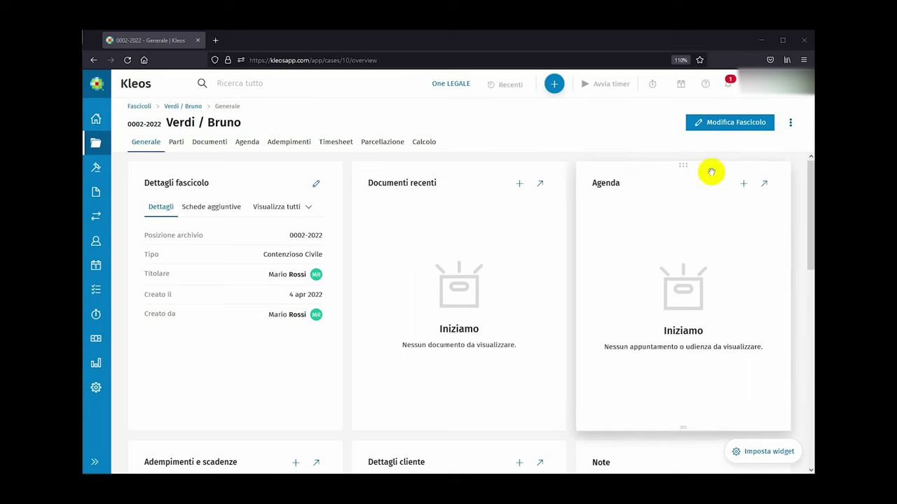
Link the open case to the existing case 0001-2019
left_click(790, 124)
mouse_move(740, 140)
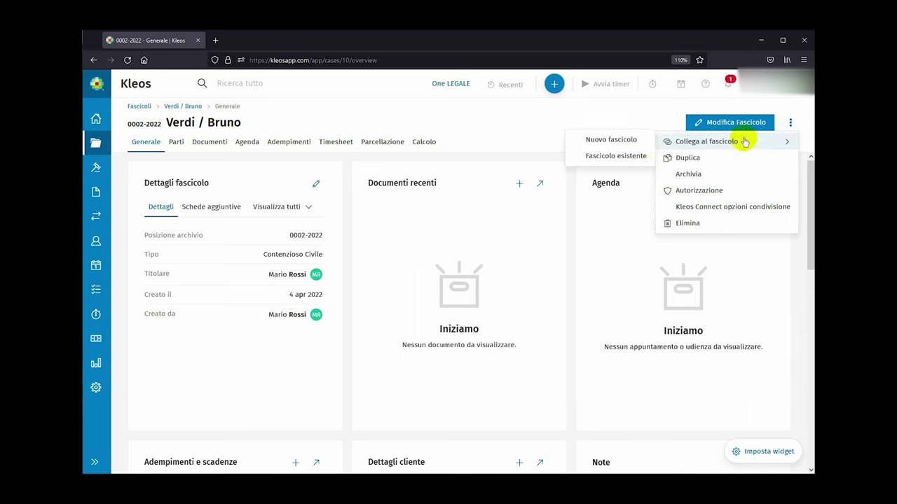
left_click(631, 153)
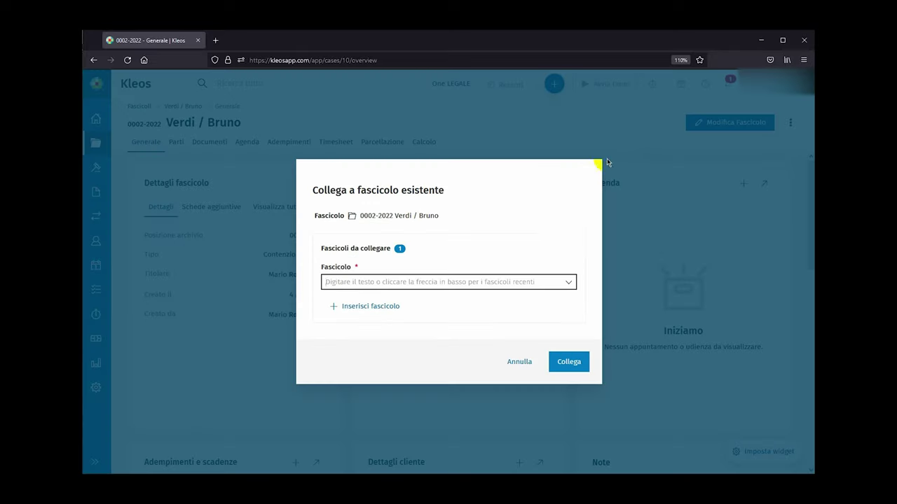
left_click(568, 278)
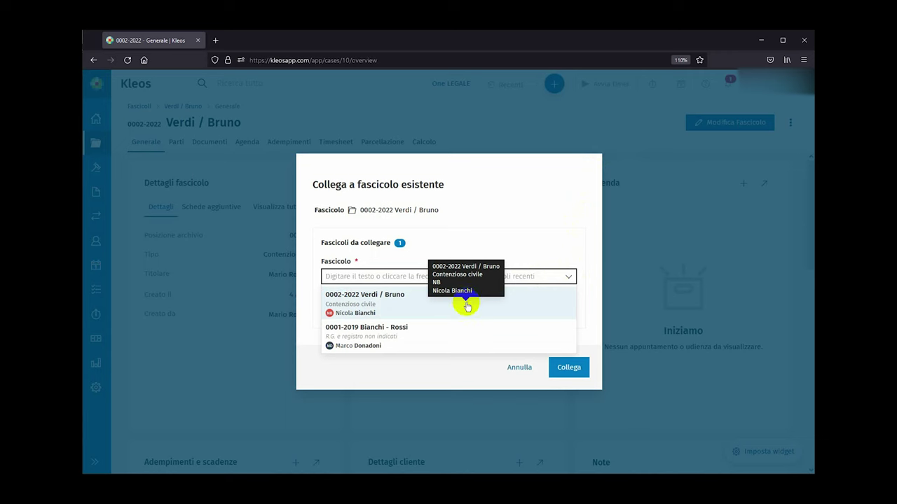
left_click(456, 330)
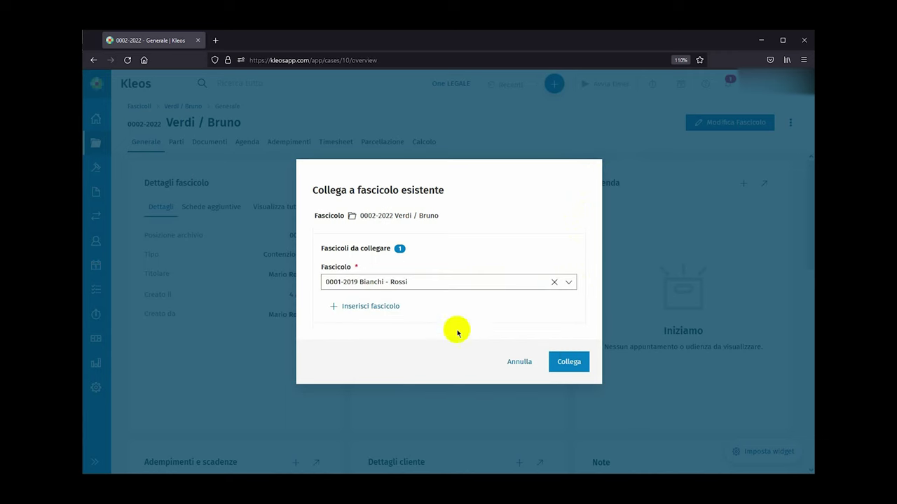
left_click(561, 365)
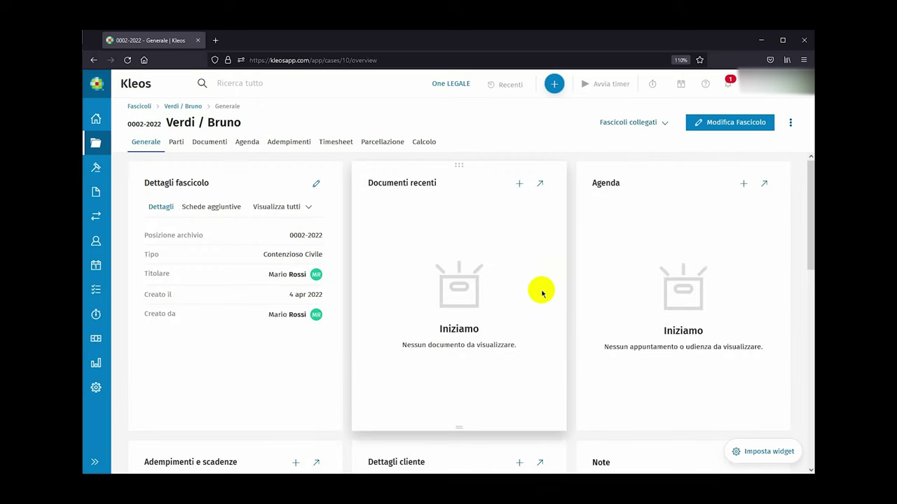
Check the list of linked cases and unlink the linked case from the open one
left_click(663, 123)
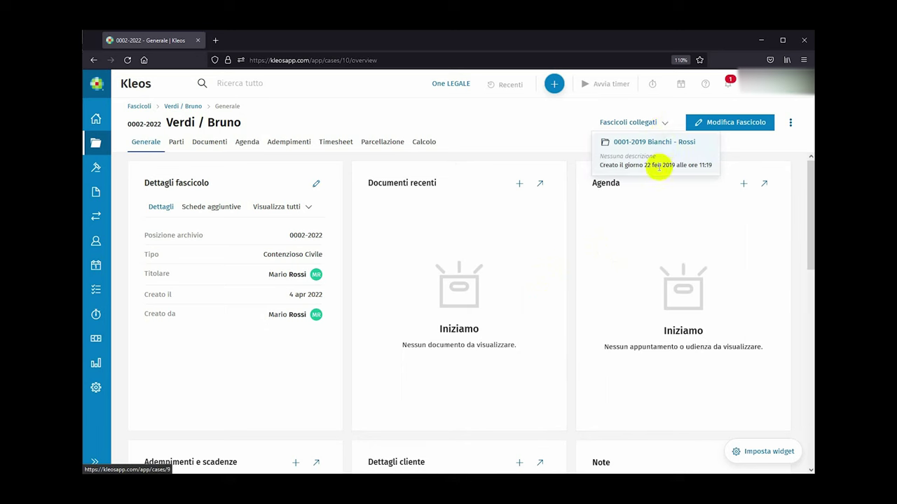
left_click(790, 123)
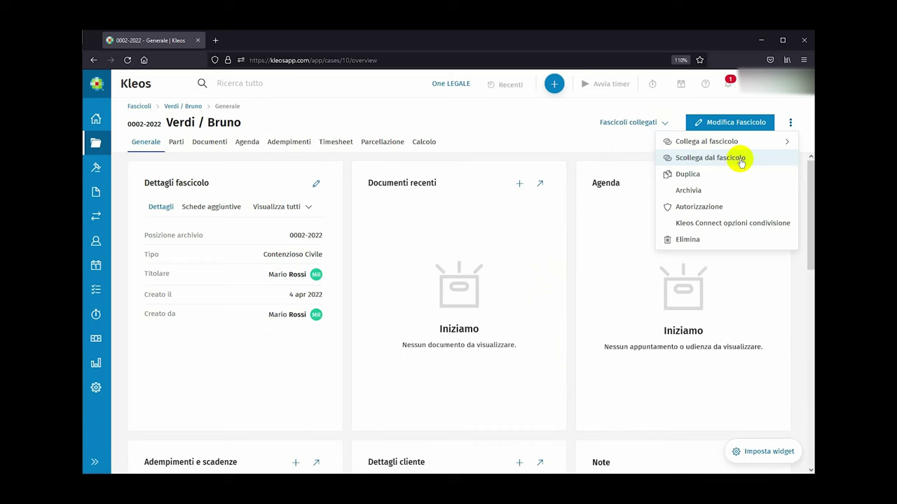
left_click(740, 161)
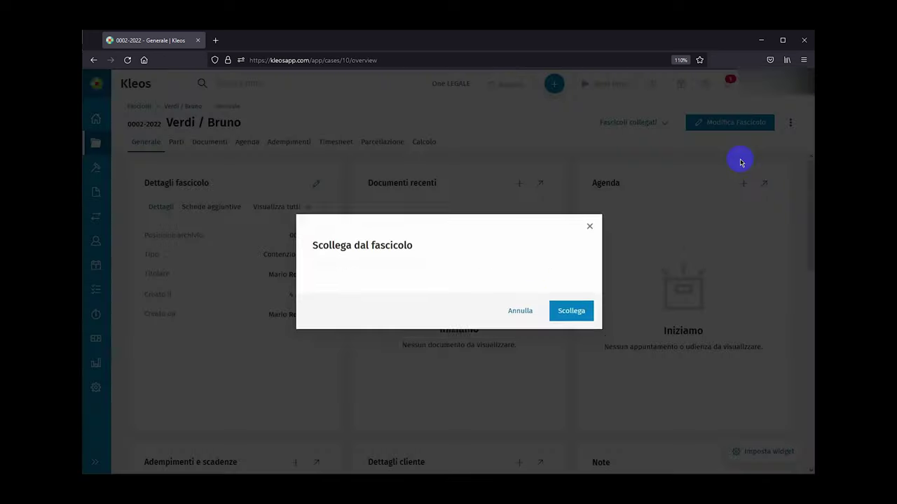
left_click(589, 322)
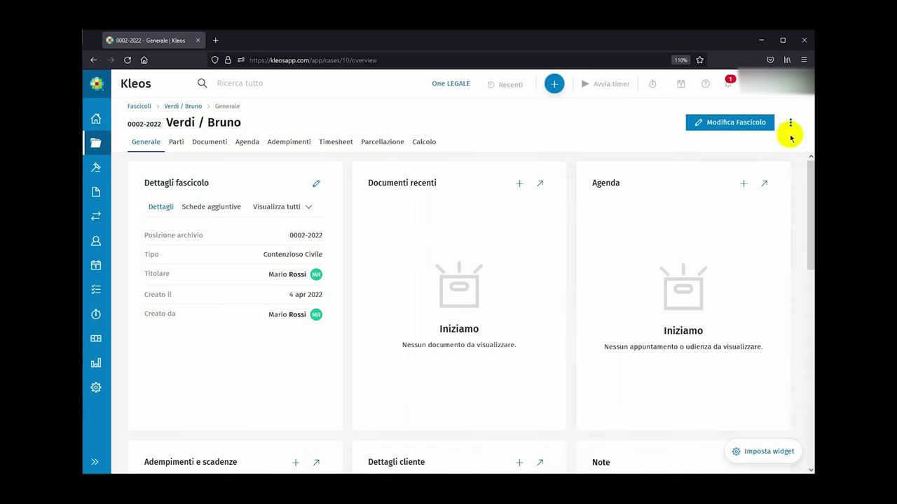
Archive the open case with the proposed archive reference and date, leaving the location empty
left_click(791, 126)
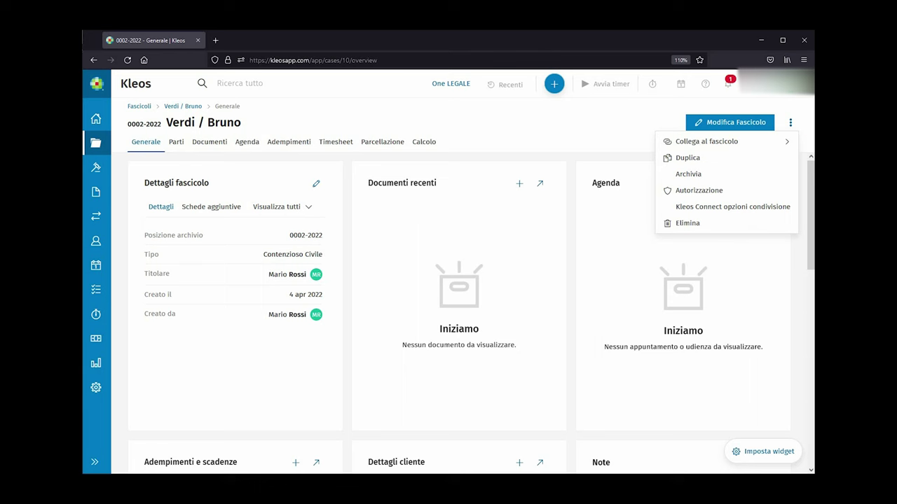
left_click(790, 123)
left_click(790, 123)
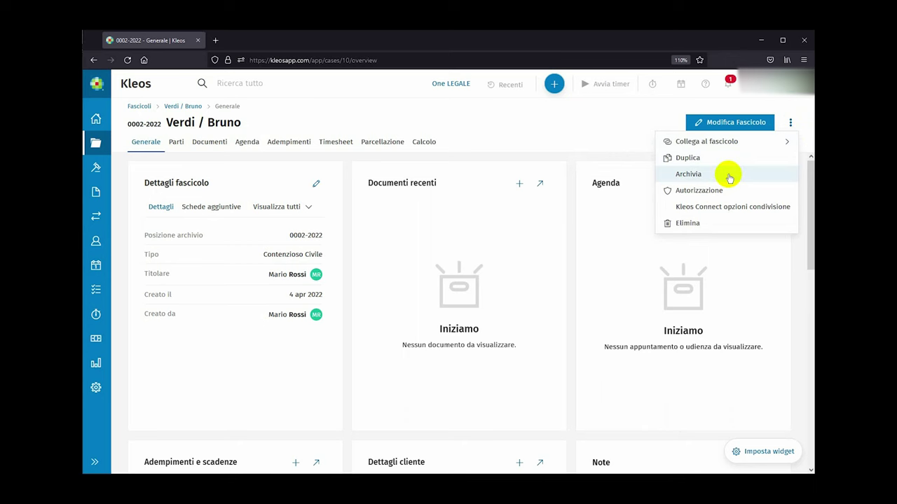
left_click(729, 175)
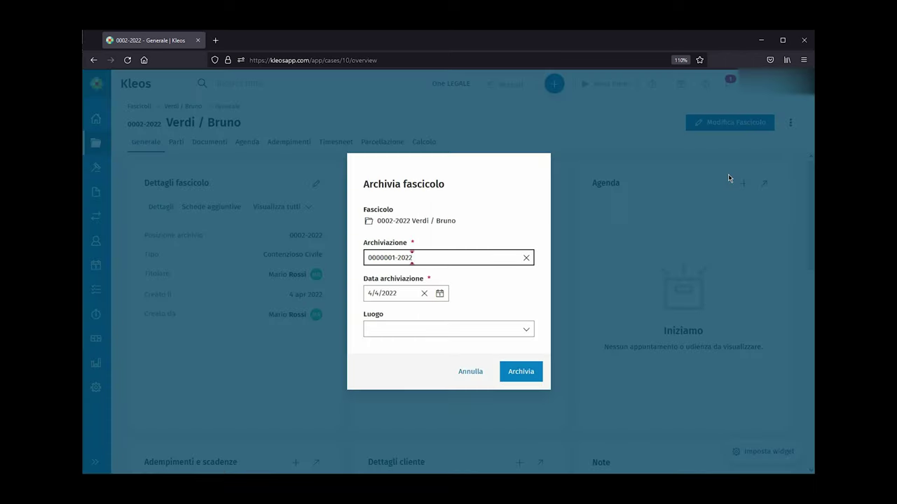
left_click(529, 371)
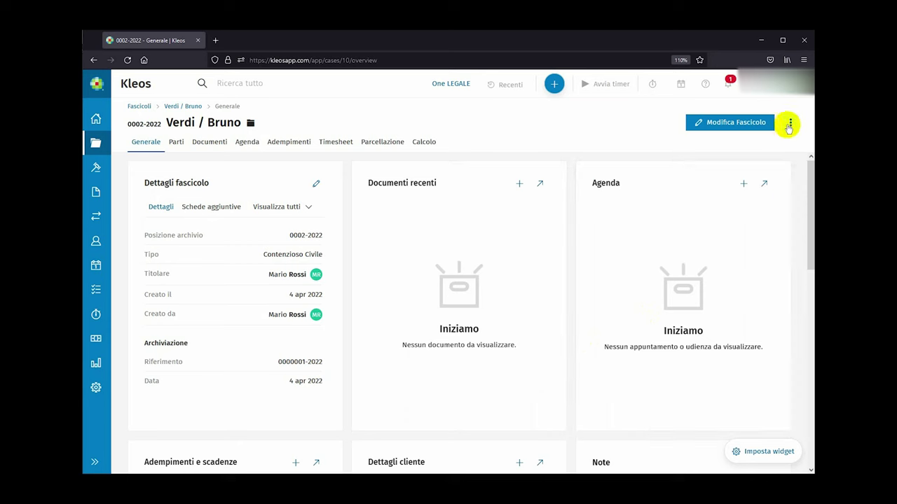
Reopen the archived case 0002-2022 and confirm the reopening
left_click(790, 124)
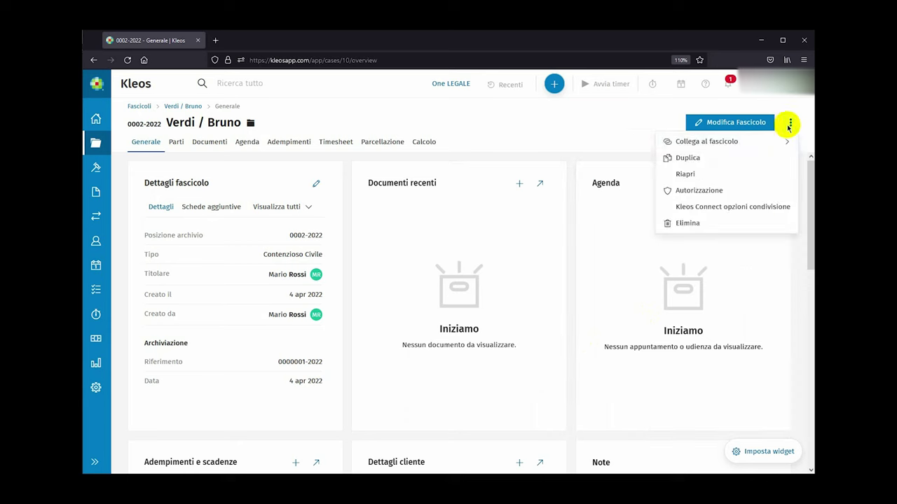
left_click(736, 176)
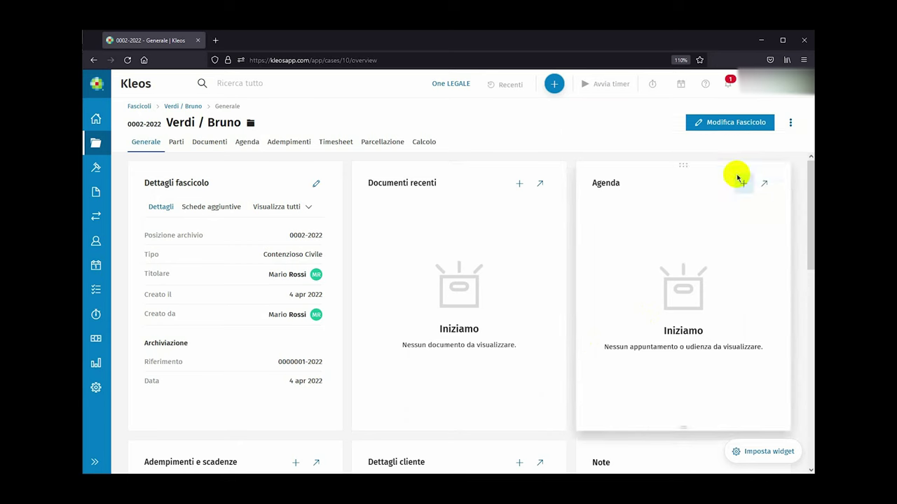
left_click(587, 310)
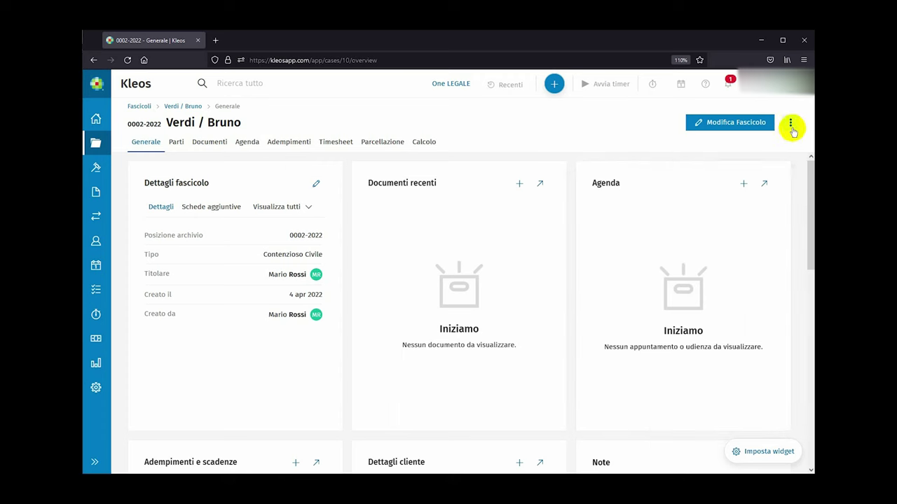
Set customised authorisations on the case, granting the case owner the Modificare, Visualizza, Archiviare and Riaprire actions, and save them
left_click(791, 125)
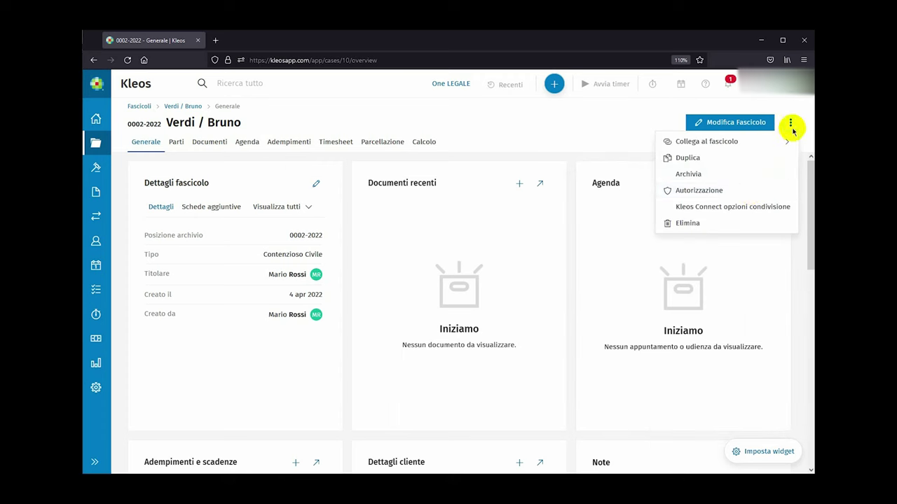
left_click(751, 195)
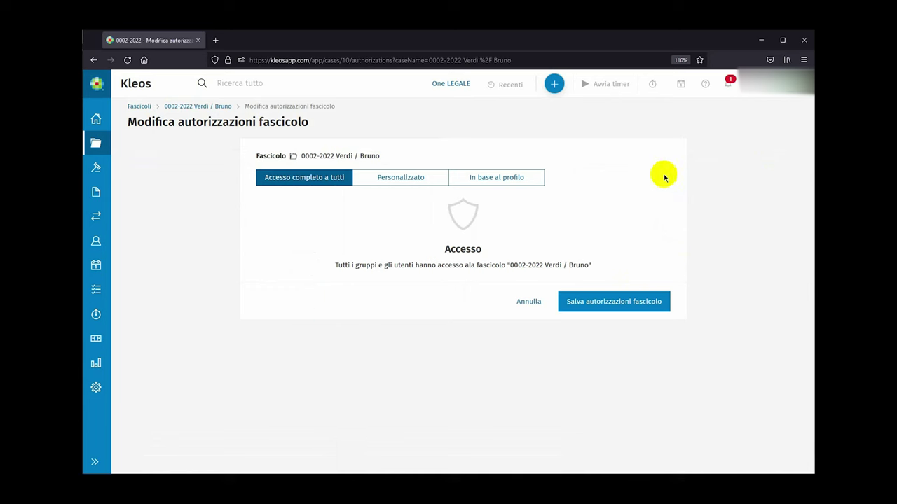
left_click(419, 181)
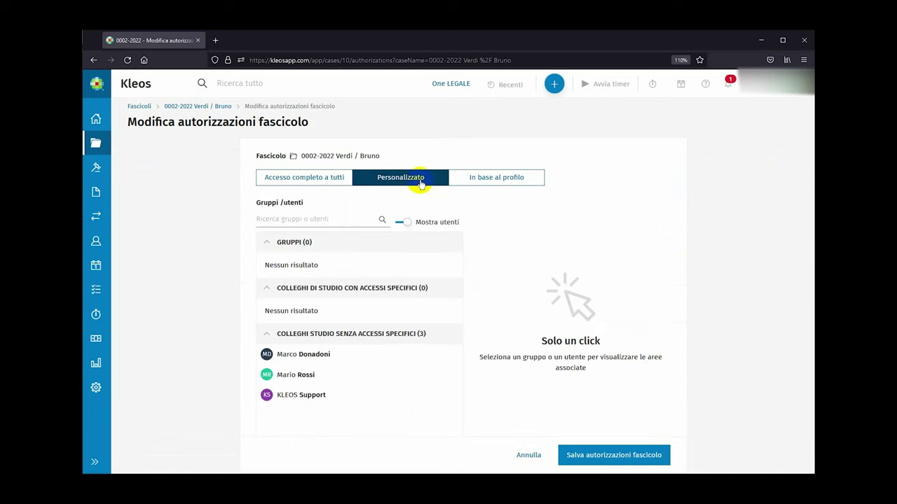
left_click(312, 377)
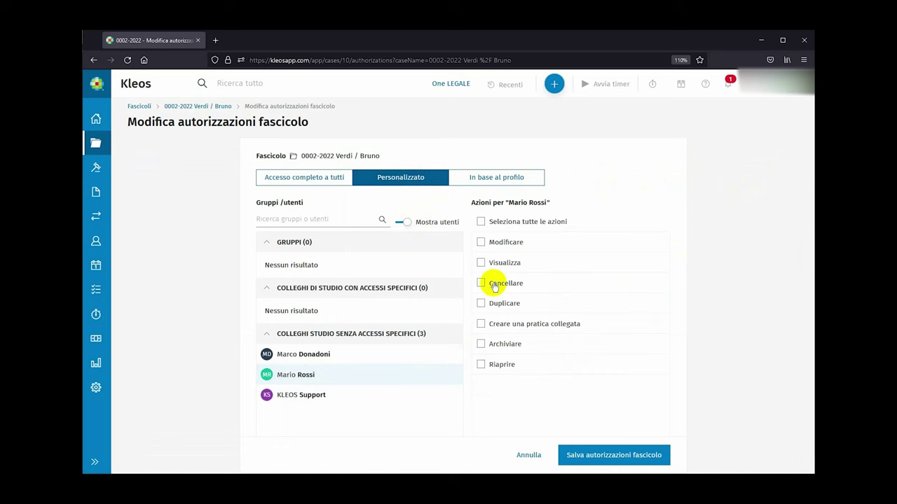
left_click(482, 242)
left_click(481, 263)
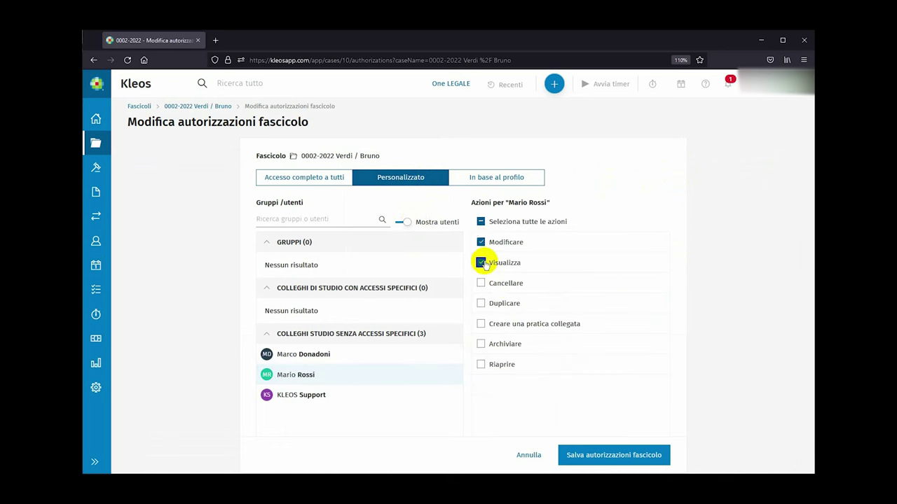
left_click(481, 365)
left_click(480, 344)
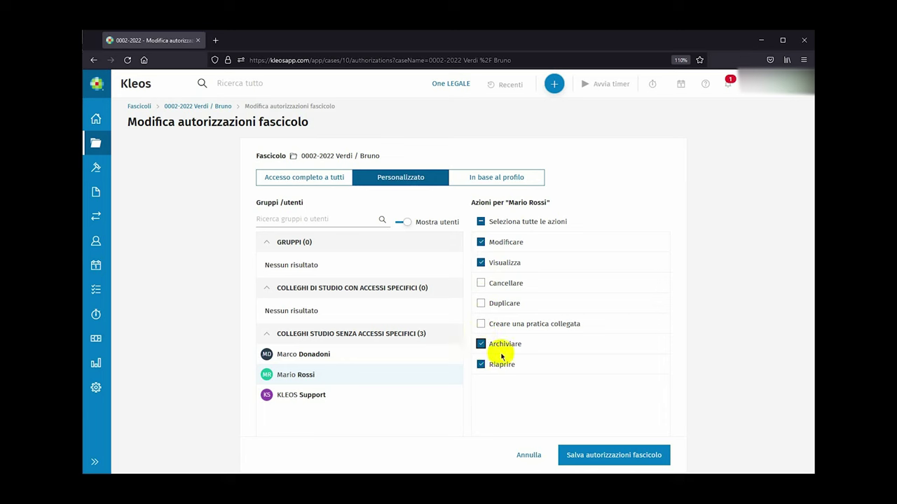
left_click(584, 453)
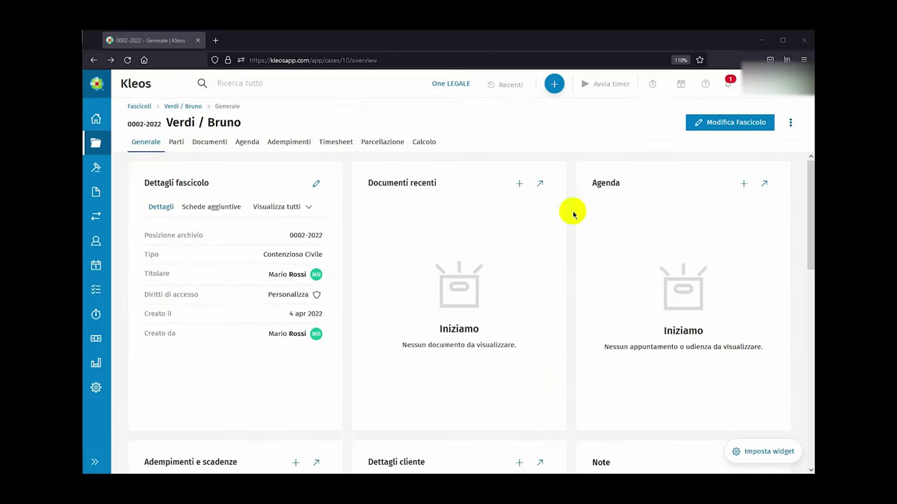
Check the actions of case 0002-2022, compare it with the shared case 0001-2019, and go to the case list
left_click(790, 123)
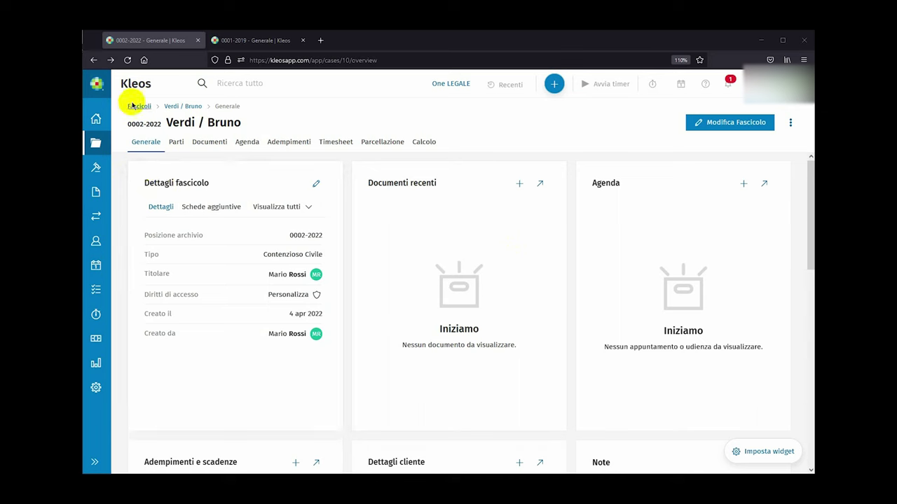
left_click(251, 46)
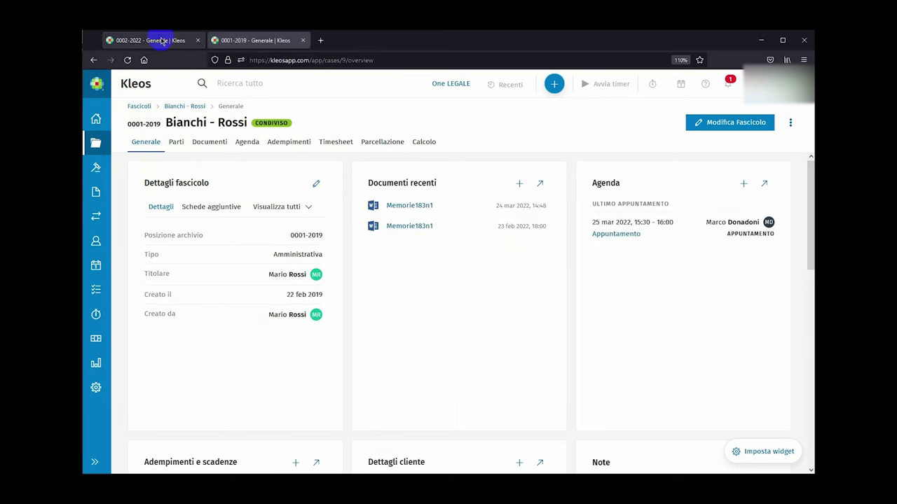
left_click(167, 40)
left_click(234, 40)
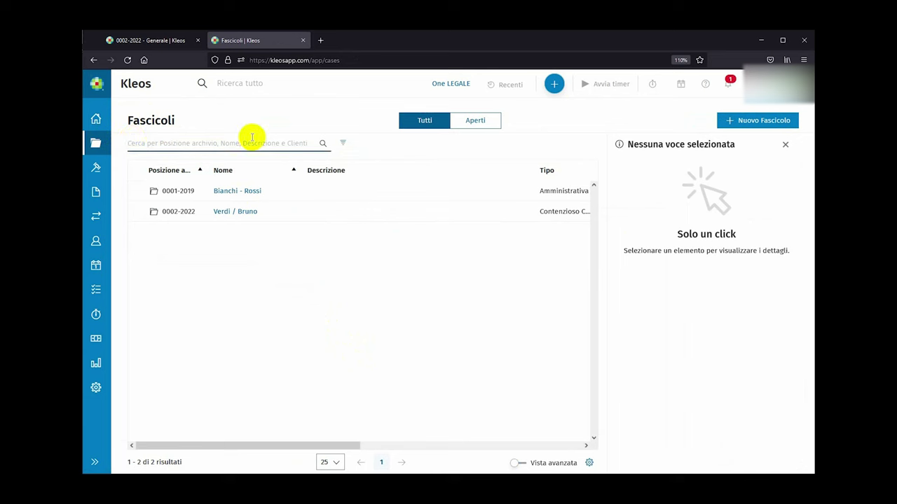
Examine the actions available for case 0001-2019 directly from the case list
mouse_move(293, 193)
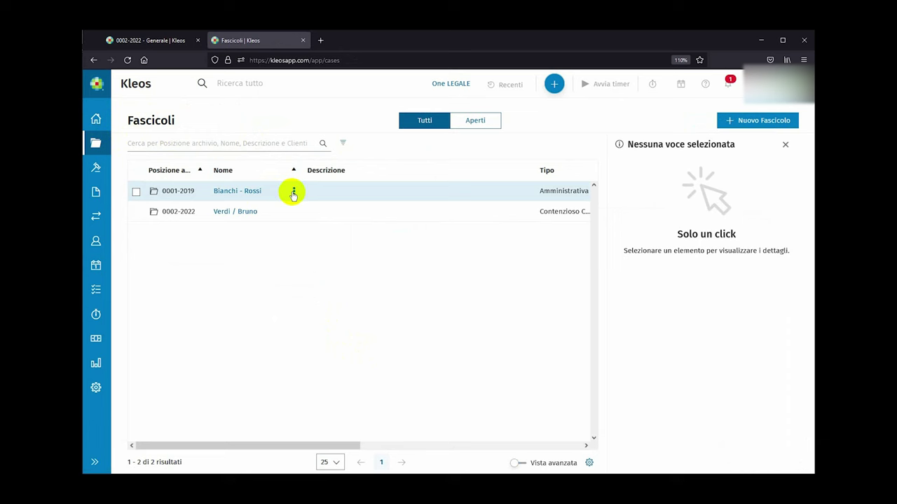
left_click(293, 192)
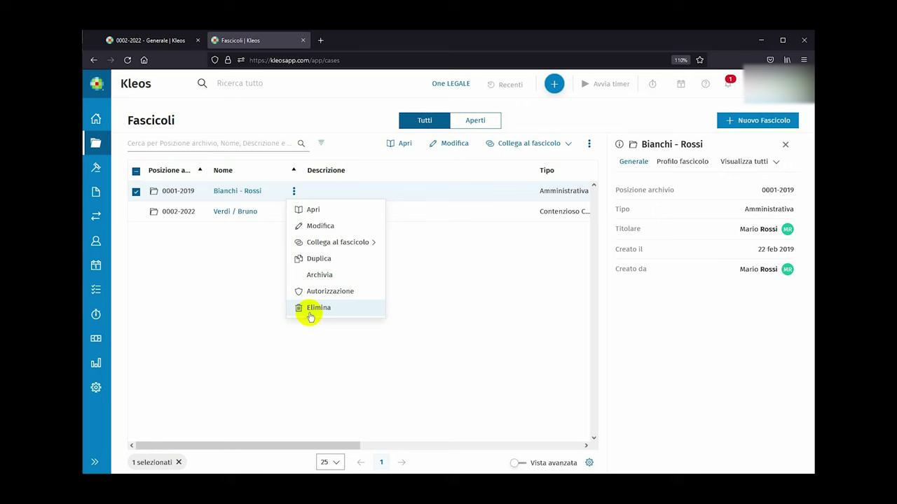
right_click(275, 192)
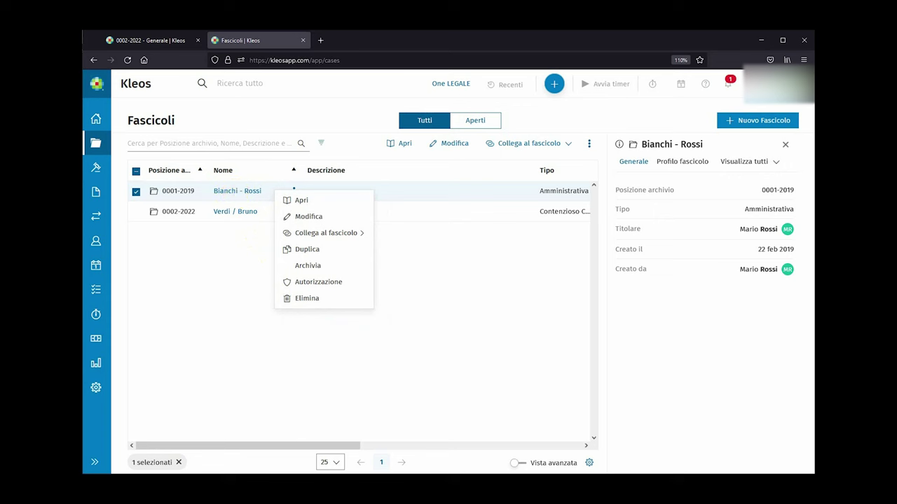
left_click(226, 355)
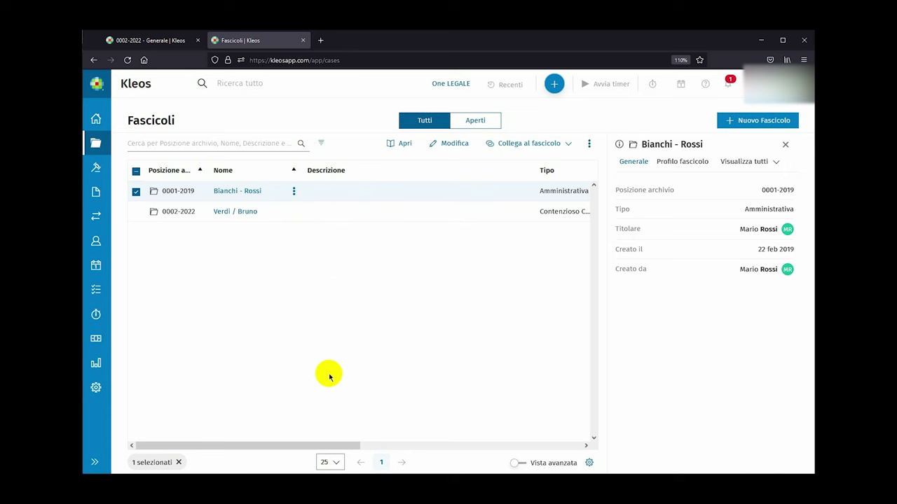
Set the case list to show 50 results per page
left_click(338, 463)
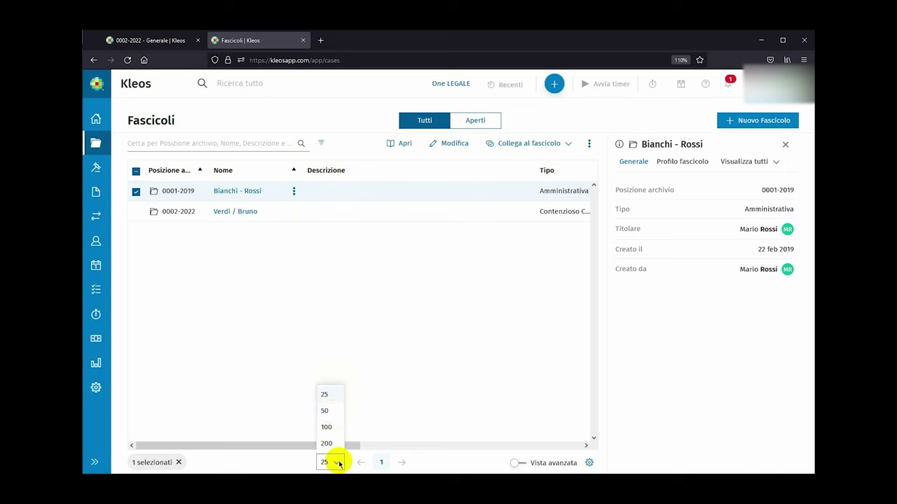
left_click(332, 418)
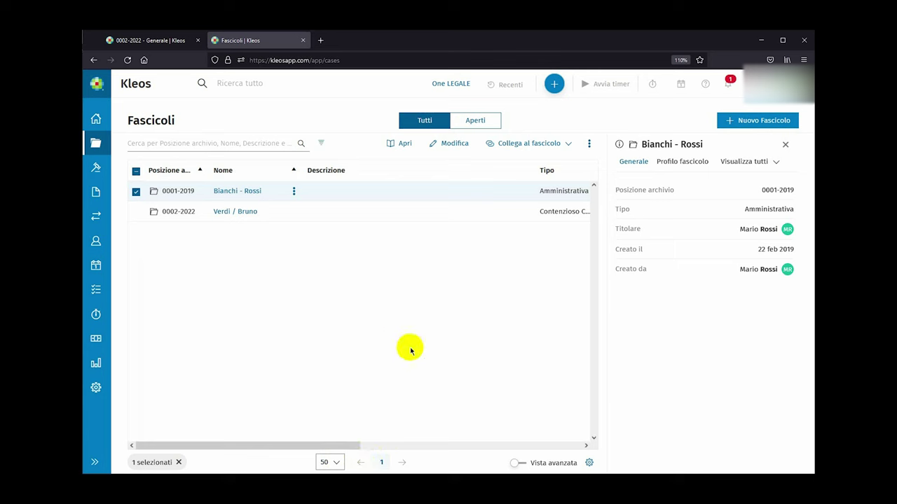
Try hiding and reordering the case list columns with Responsabili and Descrizione, and restore the initial view
left_click(589, 463)
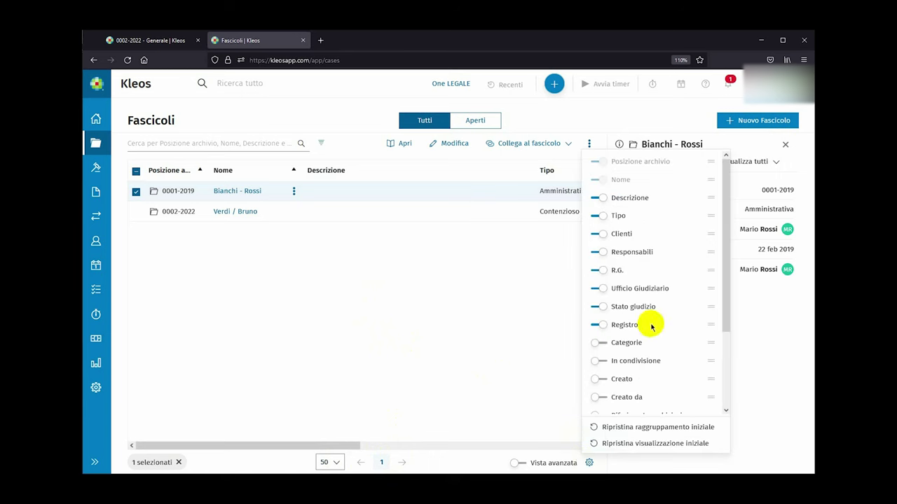
left_click(600, 253)
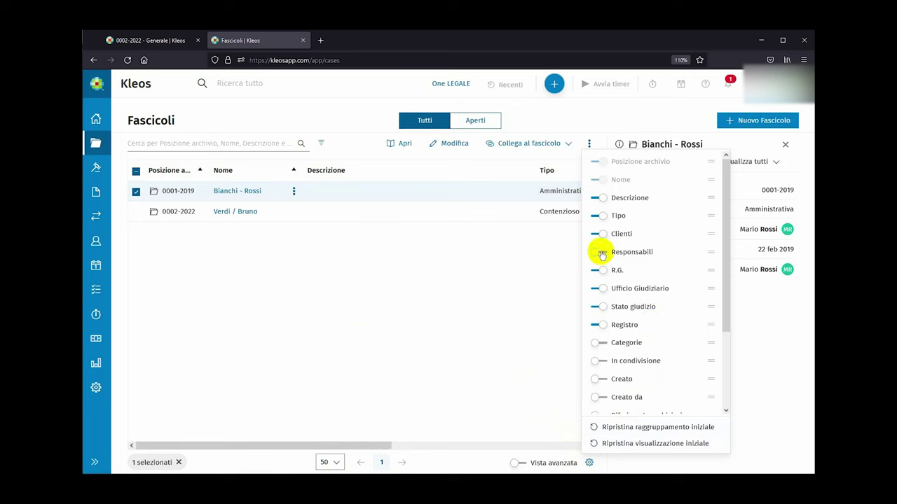
left_click(601, 253)
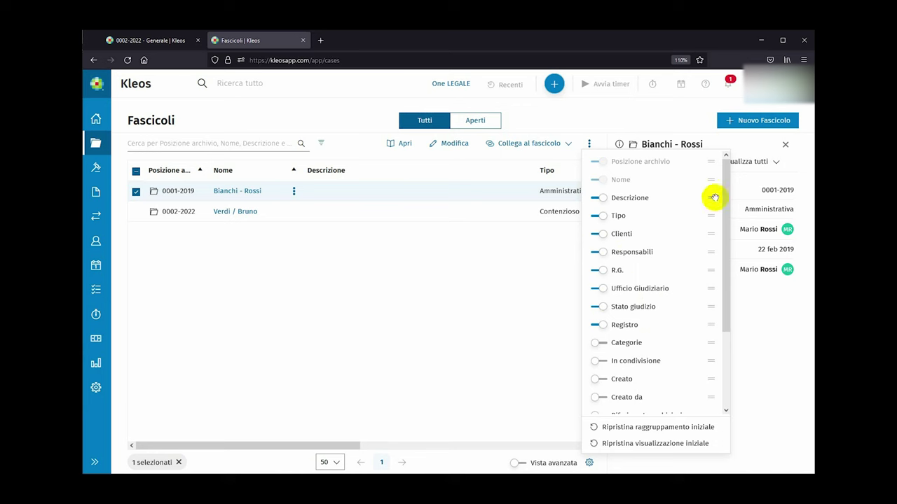
left_click_drag(713, 198, 713, 216)
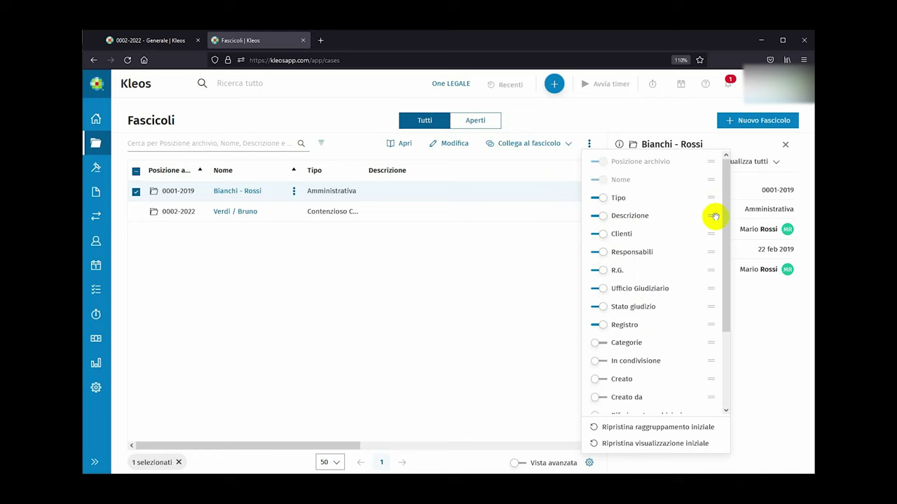
left_click(659, 444)
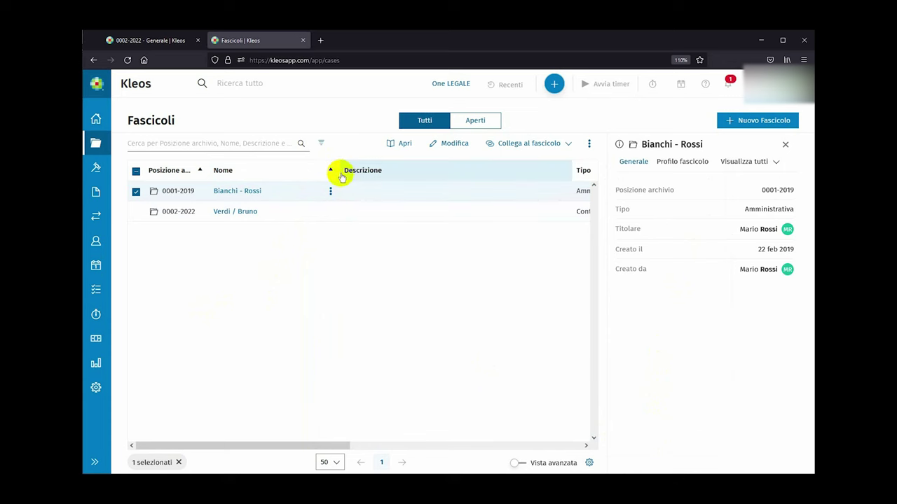
Narrow the Nome column of the case list and try the advanced view
left_click_drag(339, 172, 297, 178)
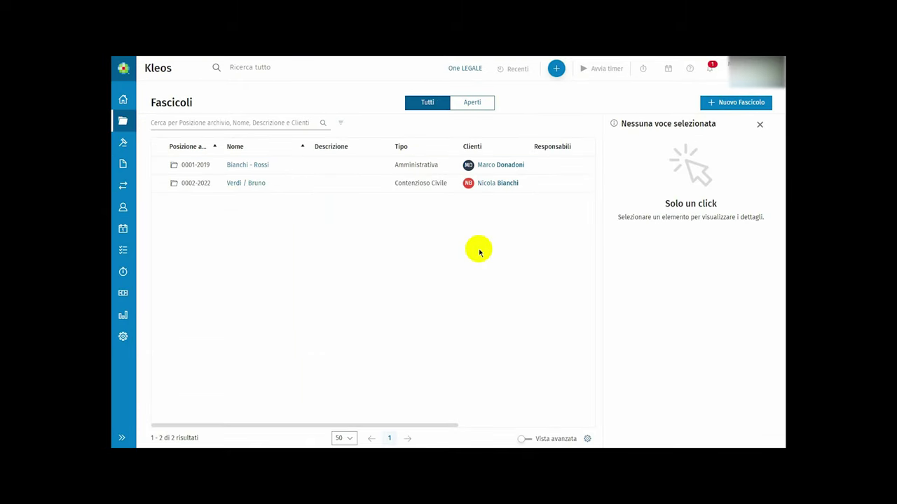
left_click(521, 440)
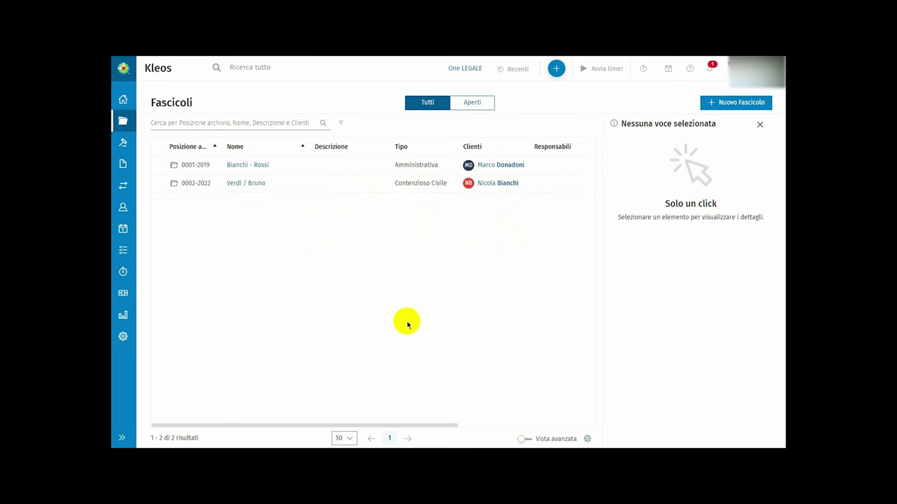
Search the case list by a party's surname and clear the search
left_click(235, 124)
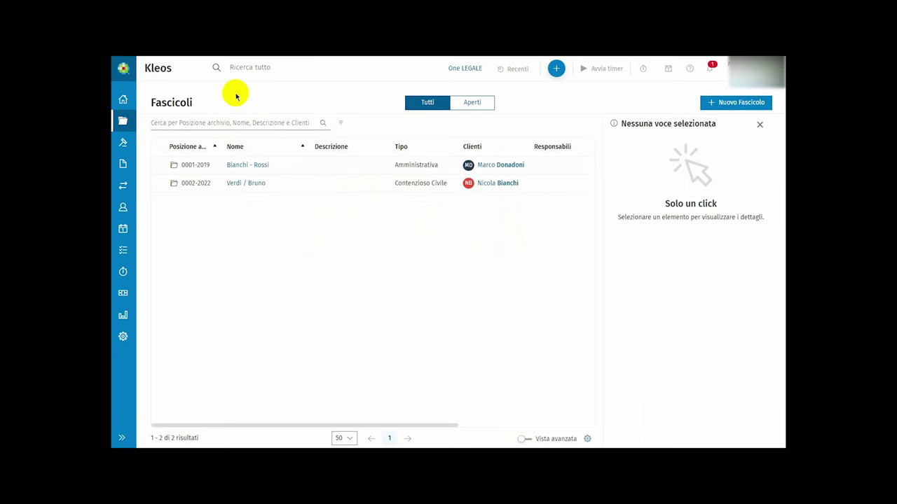
left_click(227, 123)
type("rossi")
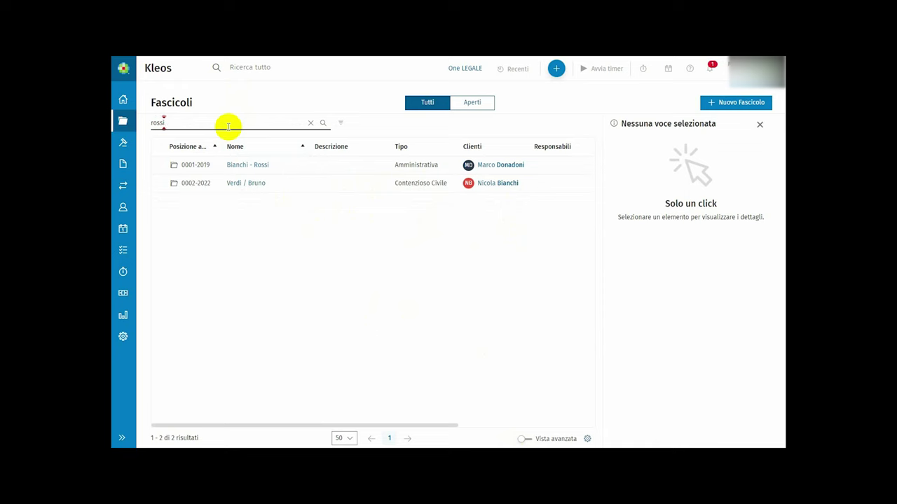
key("Return")
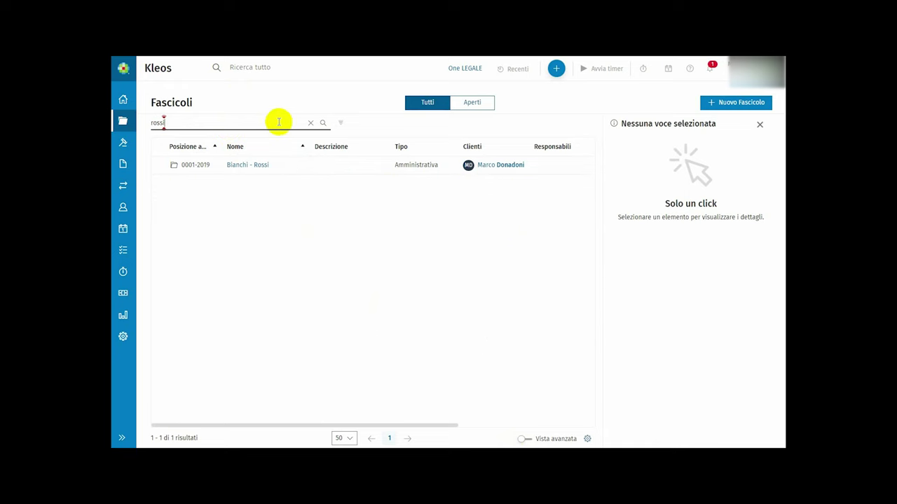
left_click(311, 125)
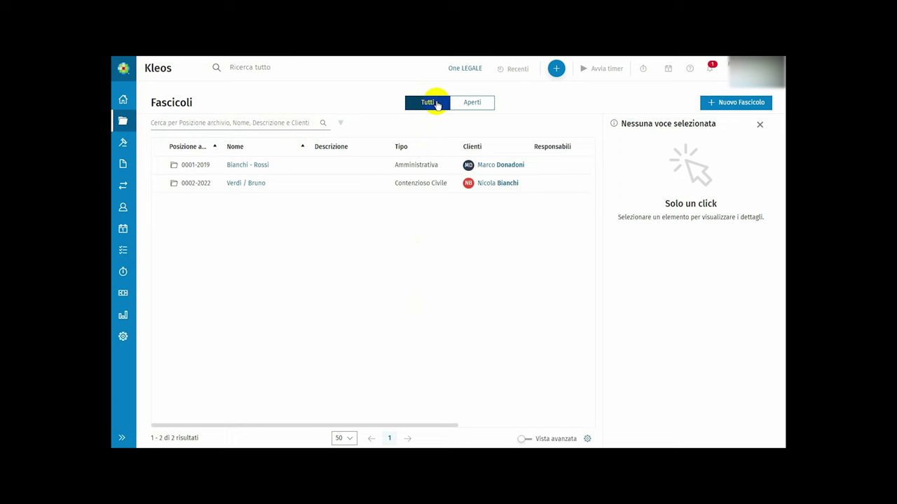
Limit the case list to open cases (Aperti)
left_click(470, 103)
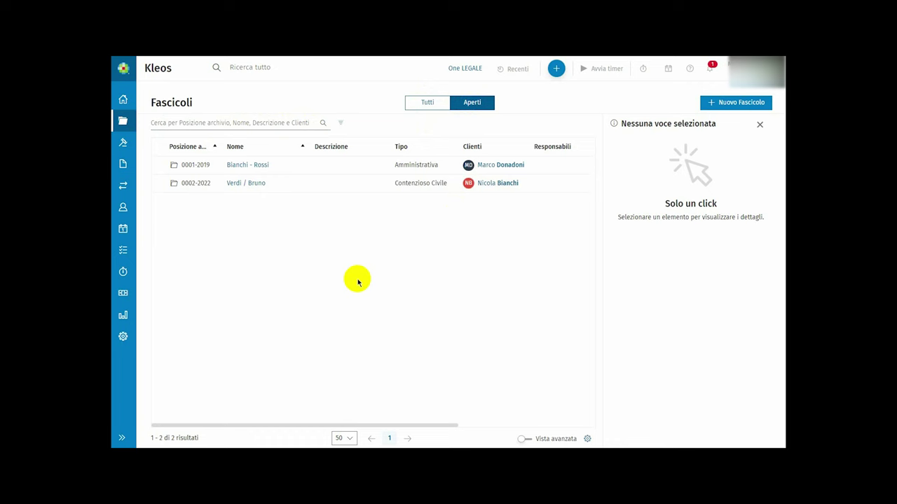
left_click(345, 124)
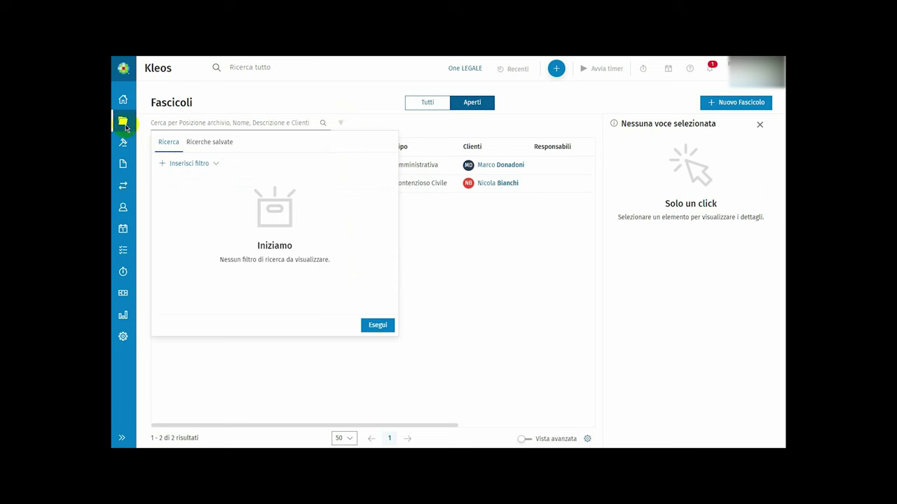
left_click(124, 166)
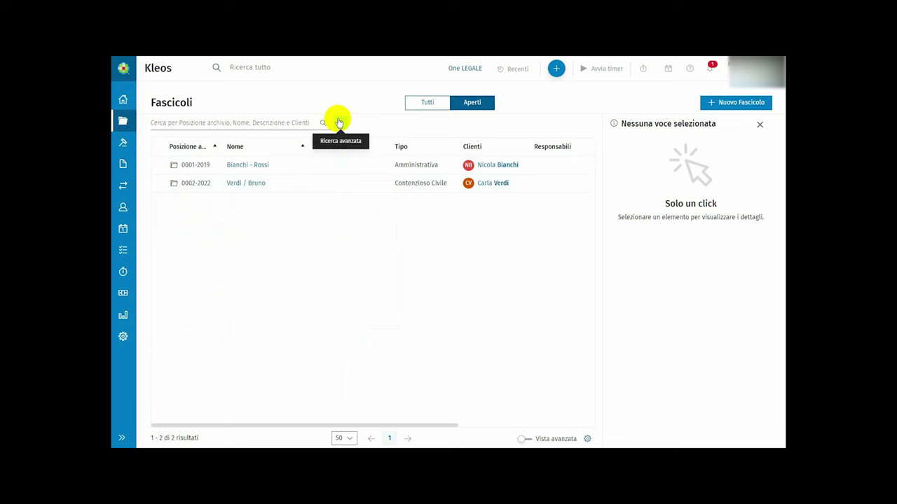
Add a Colleghi studio filter to the advanced case search with the colleague's name and the role Affidatario
left_click(339, 122)
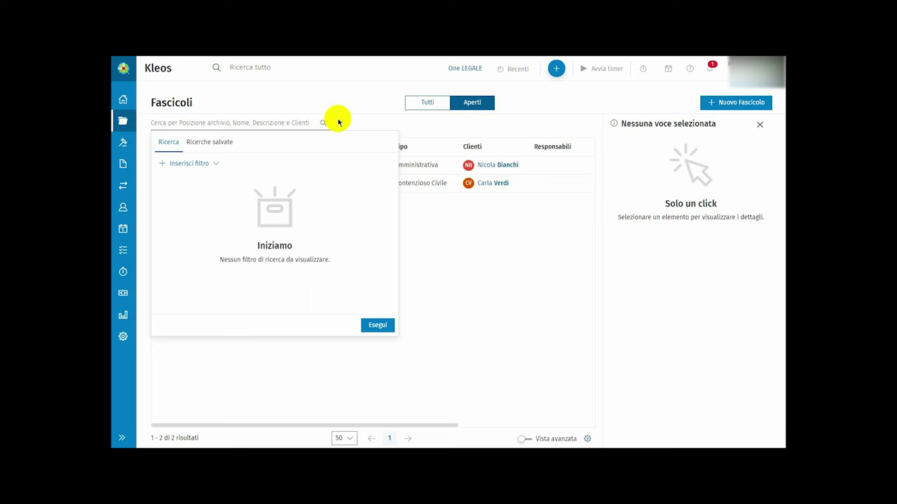
left_click(208, 168)
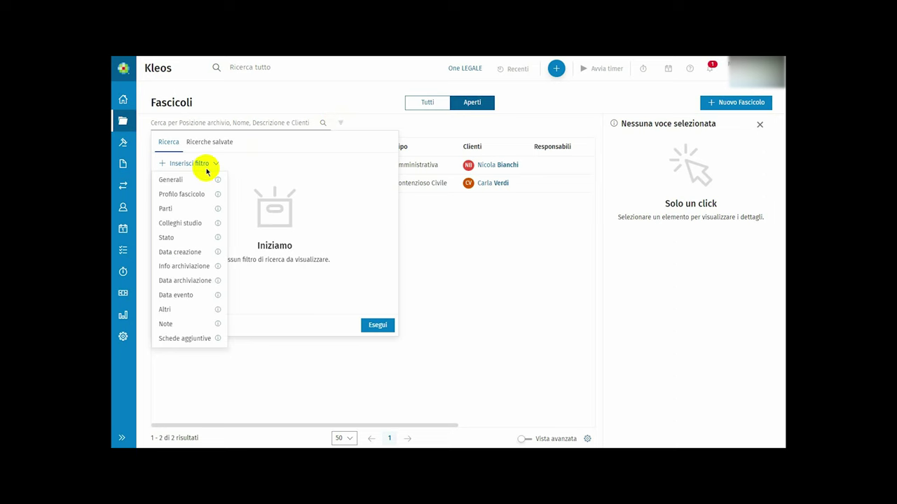
left_click(190, 221)
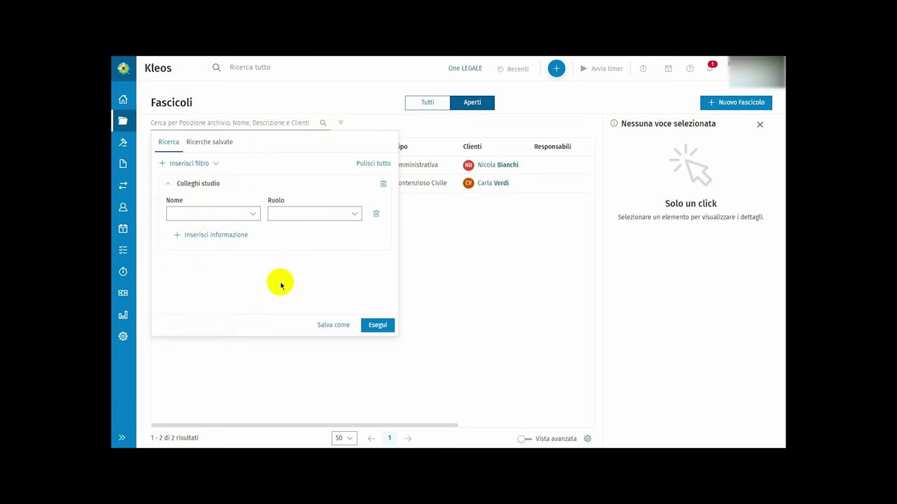
left_click(238, 213)
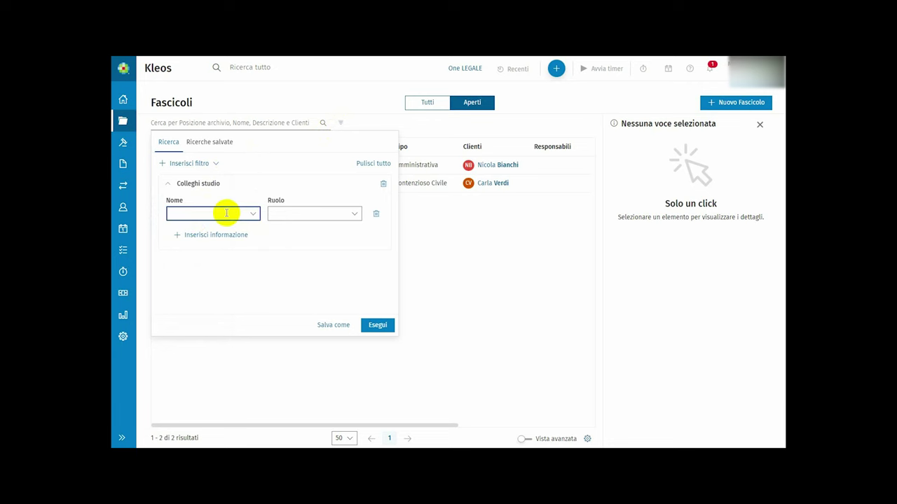
type("rossi")
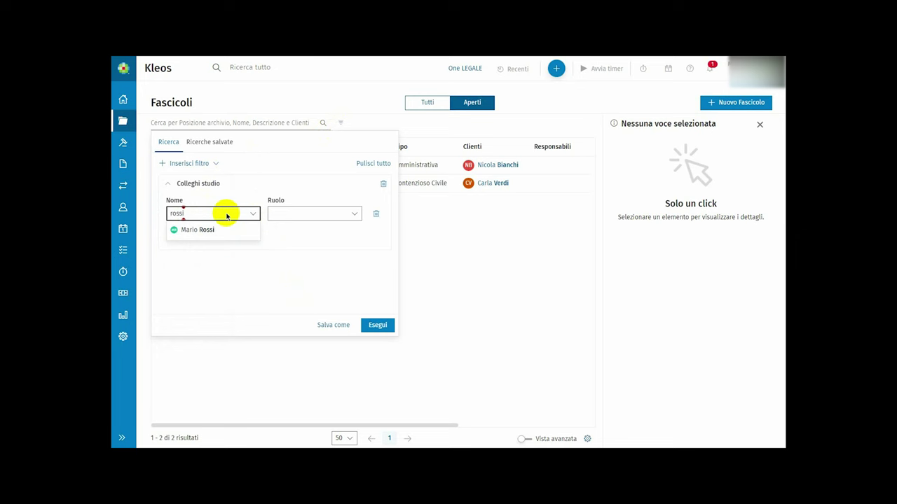
left_click(220, 227)
left_click(288, 213)
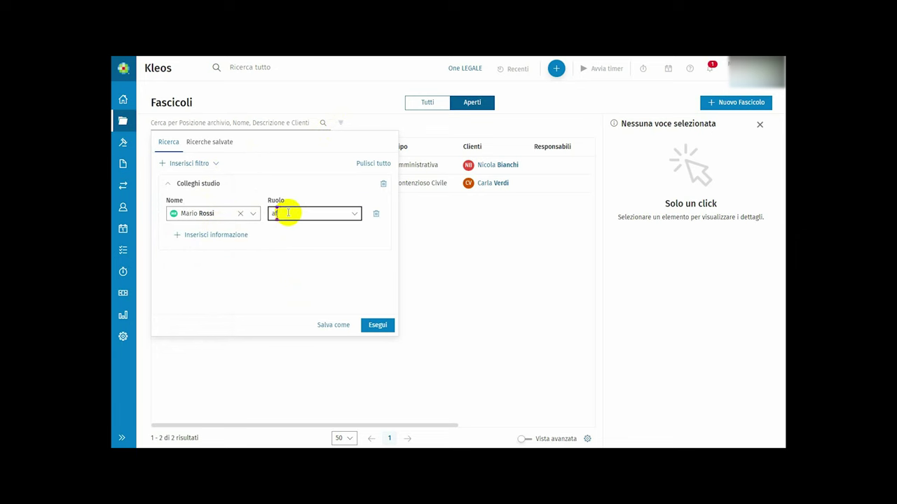
left_click(289, 229)
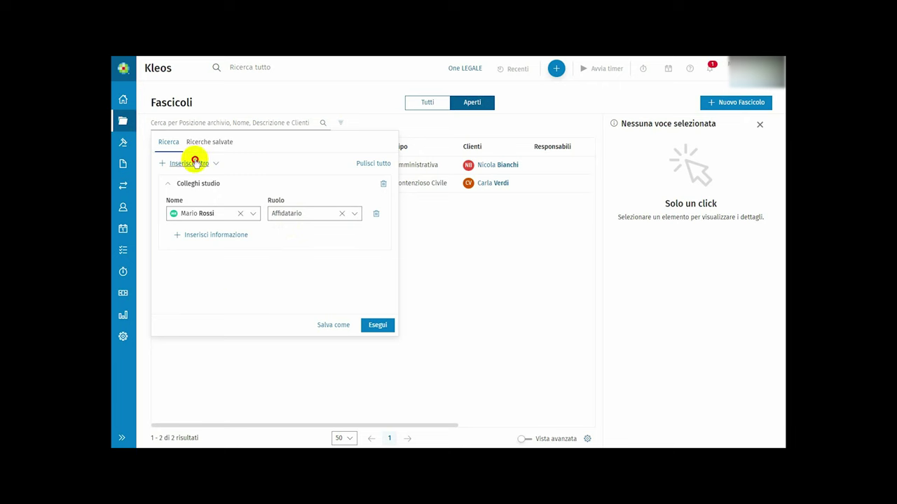
Add a Generali filter with Tipo set to Amministrativa and run the advanced search
left_click(193, 161)
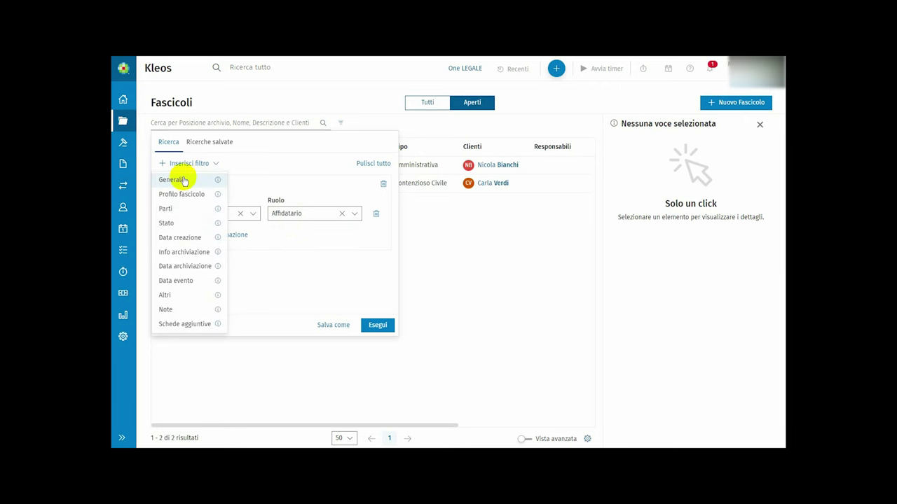
left_click(183, 181)
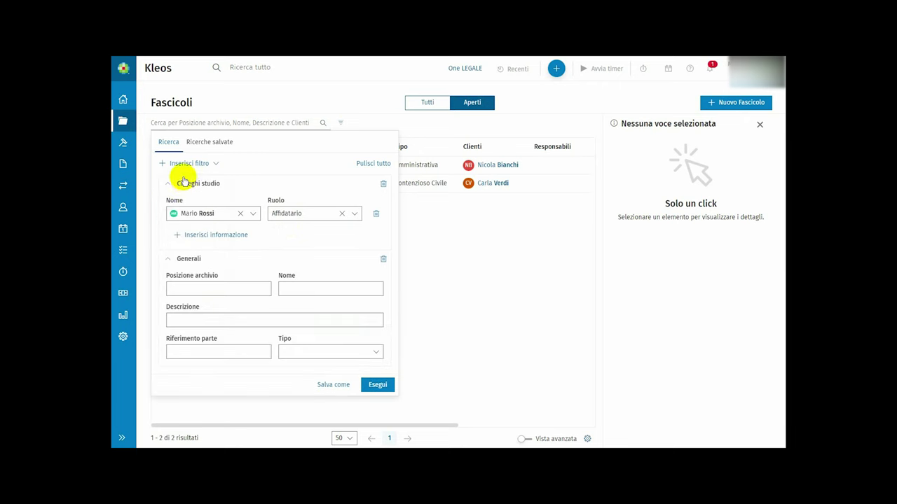
left_click(358, 351)
left_click(376, 352)
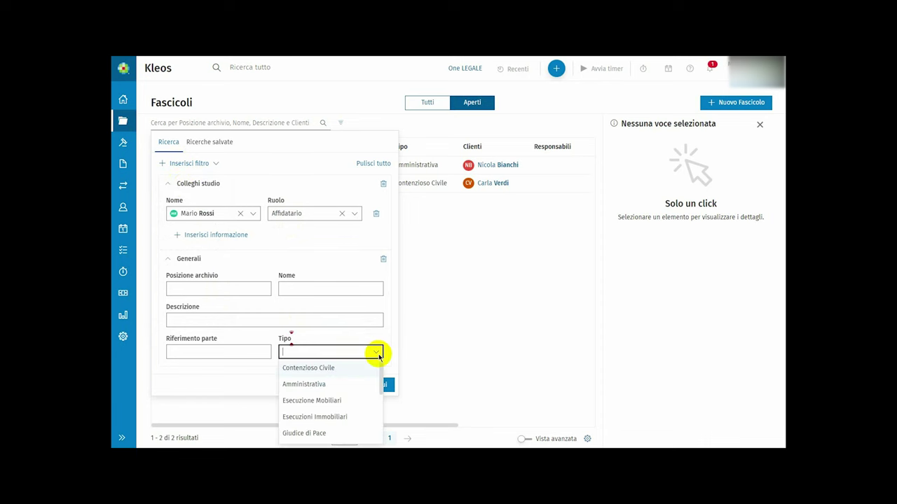
left_click(353, 385)
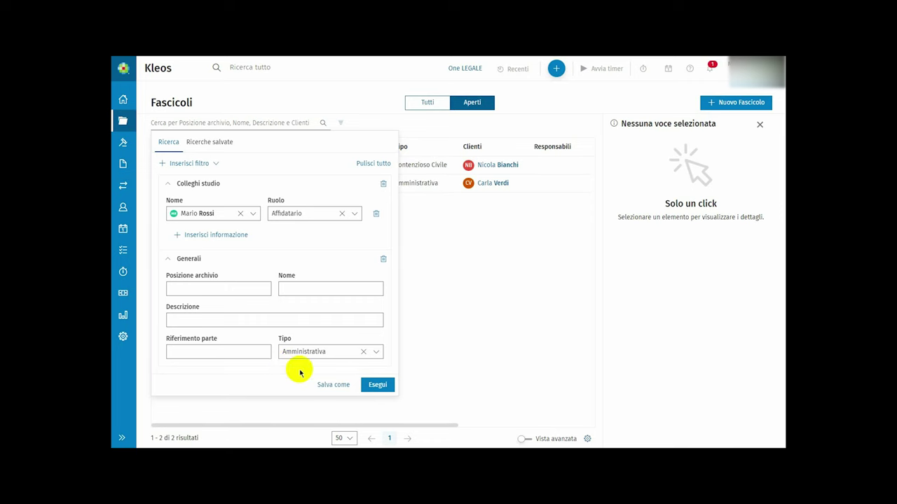
left_click(377, 384)
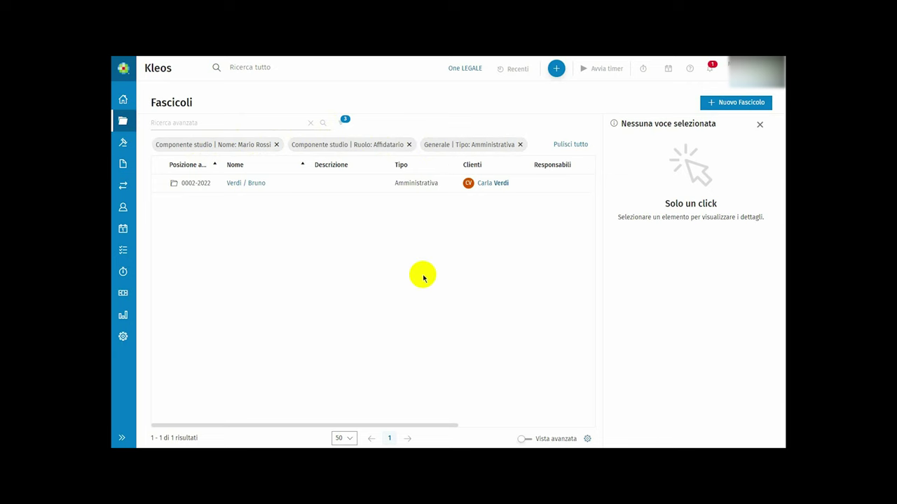
left_click(580, 144)
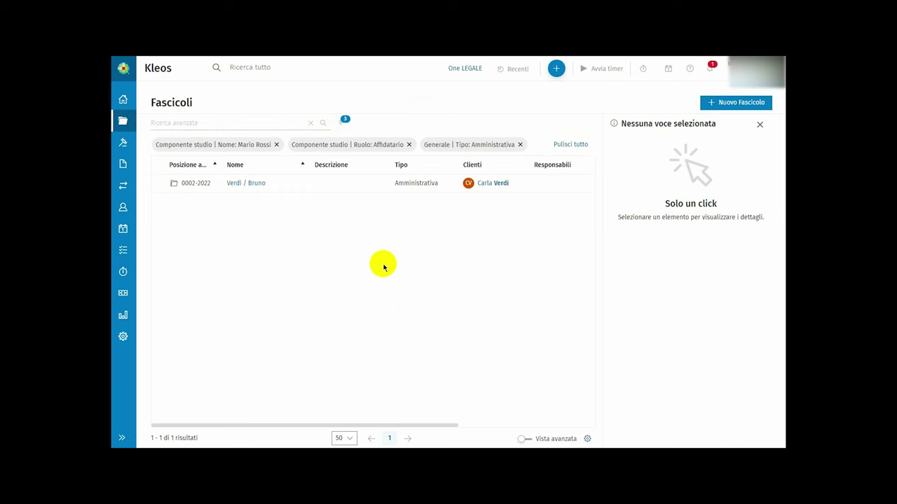
Save the current advanced search as a personal search named with the colleague's surname and Affidatario
left_click(343, 125)
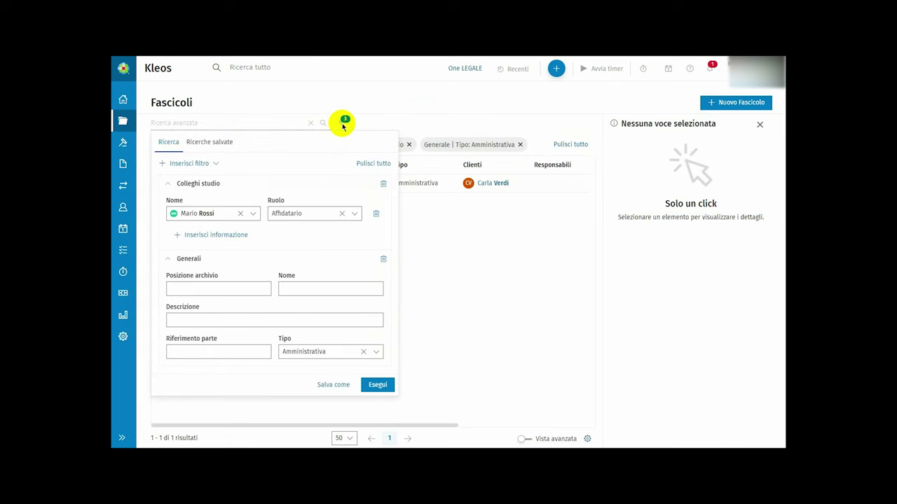
left_click(332, 385)
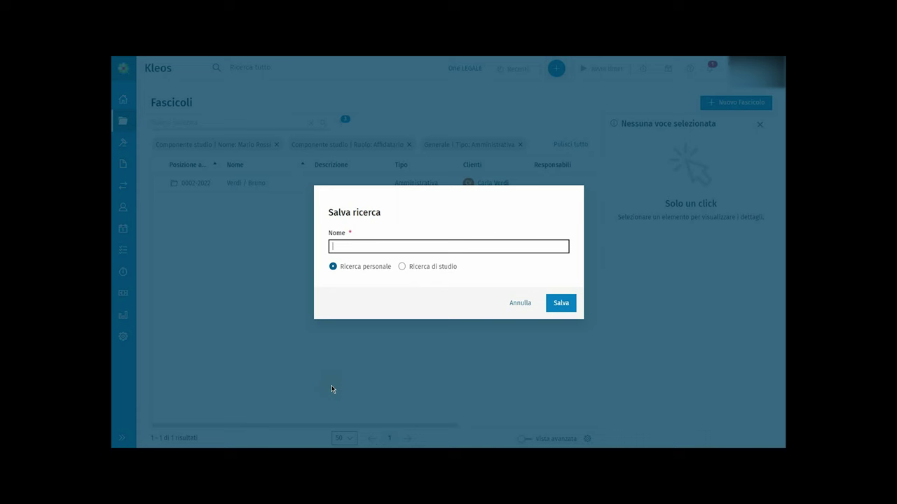
type("Rossi Affidatario")
left_click(415, 223)
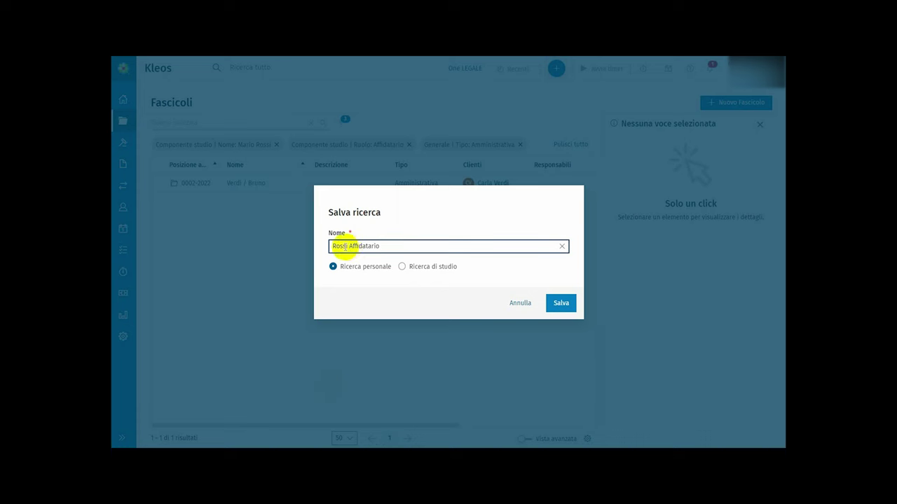
left_click(558, 304)
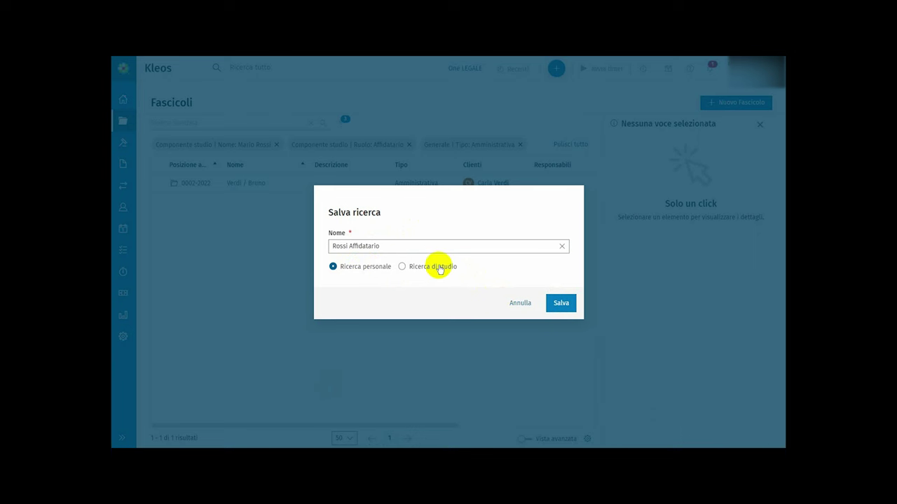
left_click(561, 303)
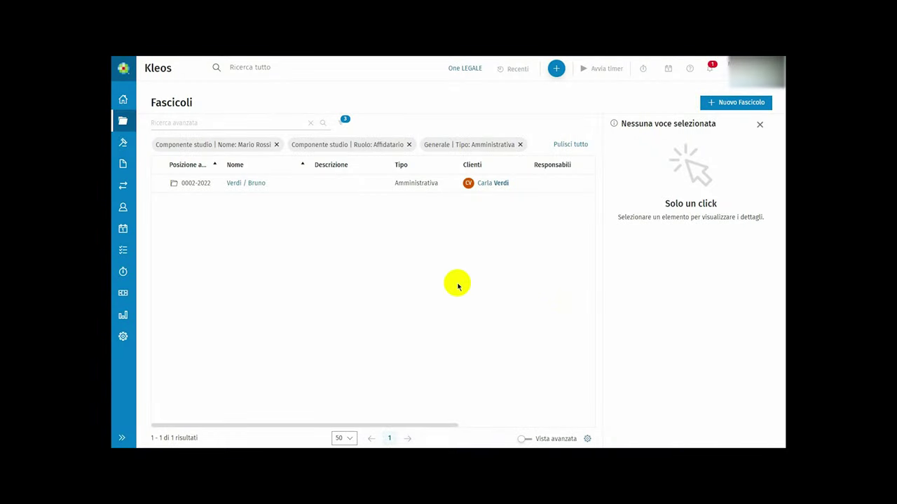
Run the saved personal search for the colleague's Affidatario cases from the saved searches (Ricerche salvate)
left_click(344, 123)
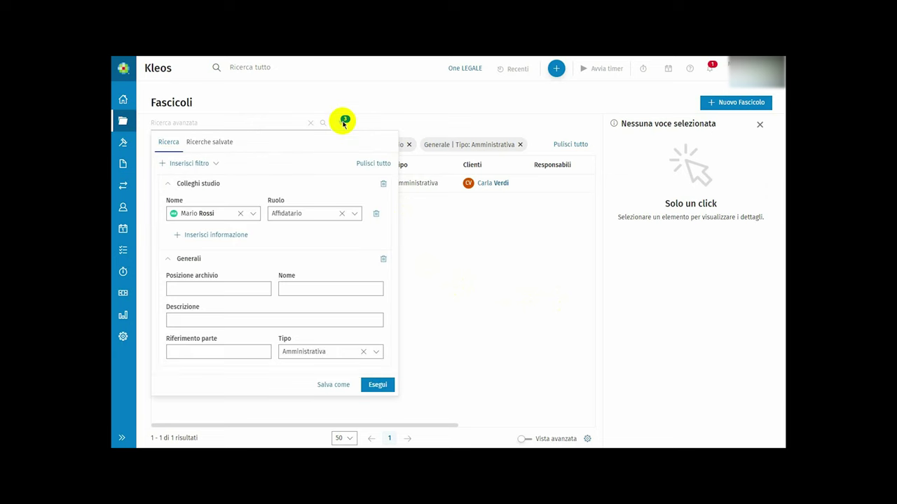
left_click(216, 143)
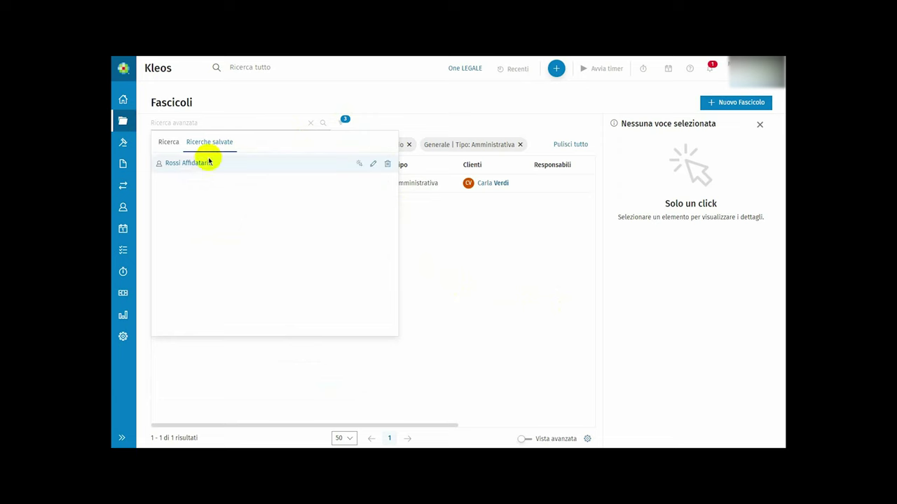
left_click(202, 163)
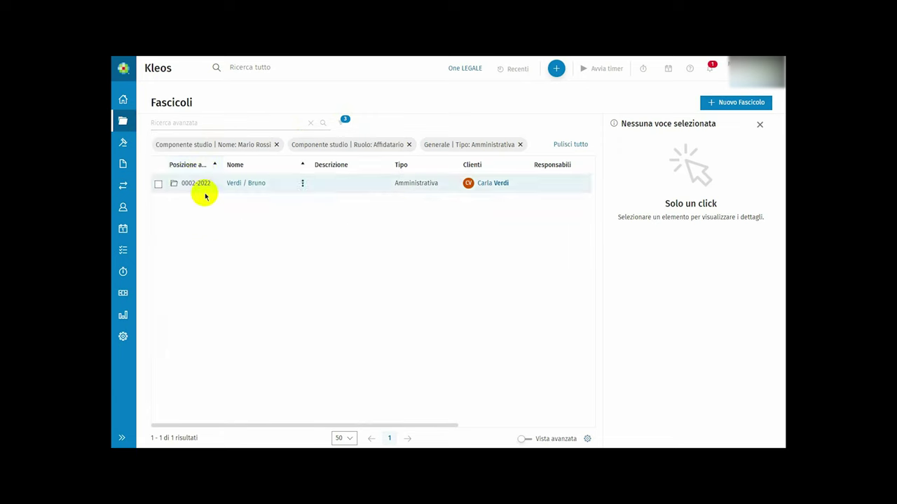